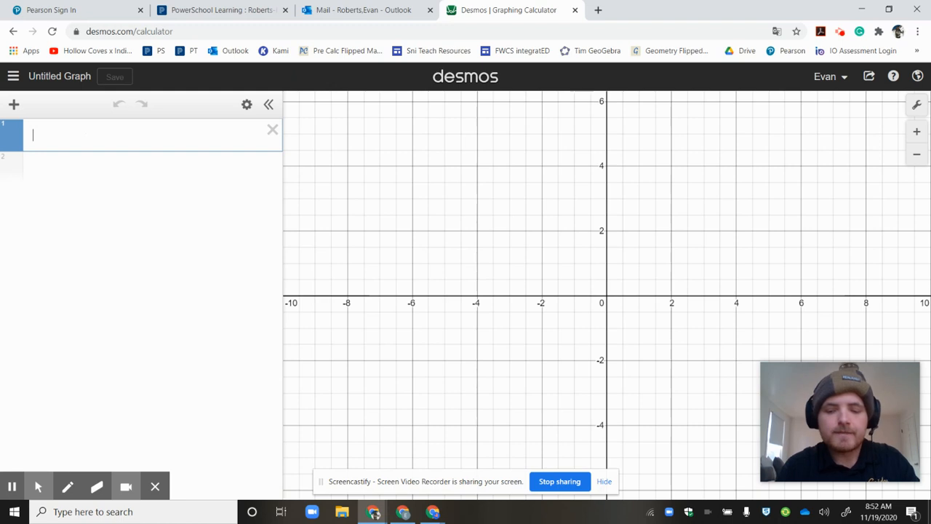
Graph the line y = 2x − 5 and add y = 2x + 0 as the second expression
type("y=2x-5")
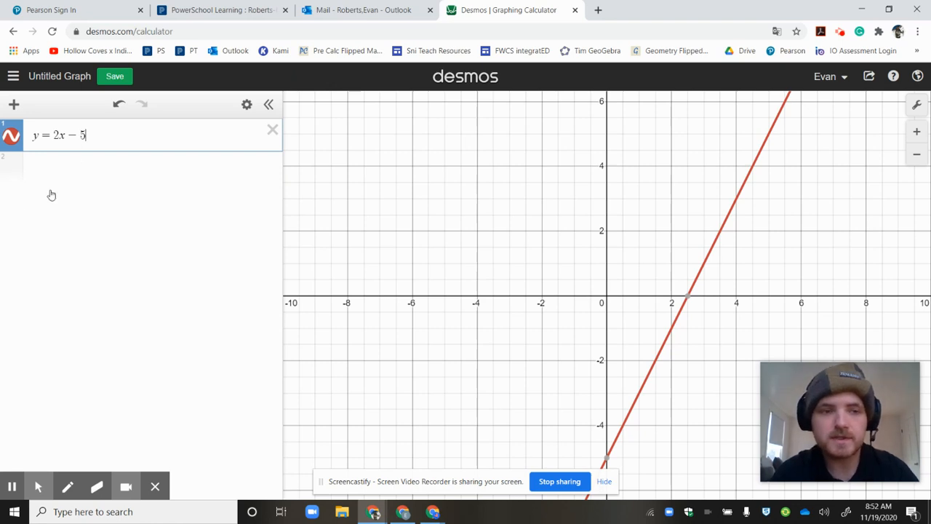
left_click(84, 168)
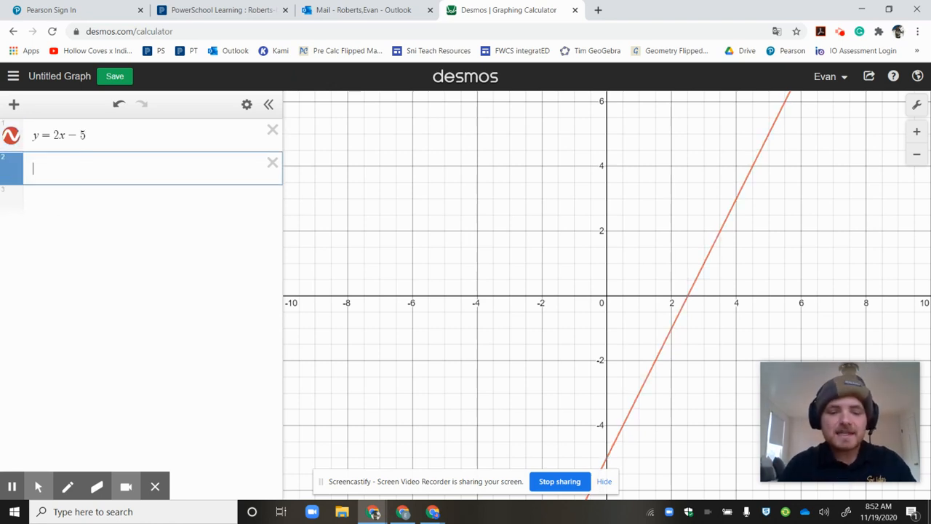
type("y = ")
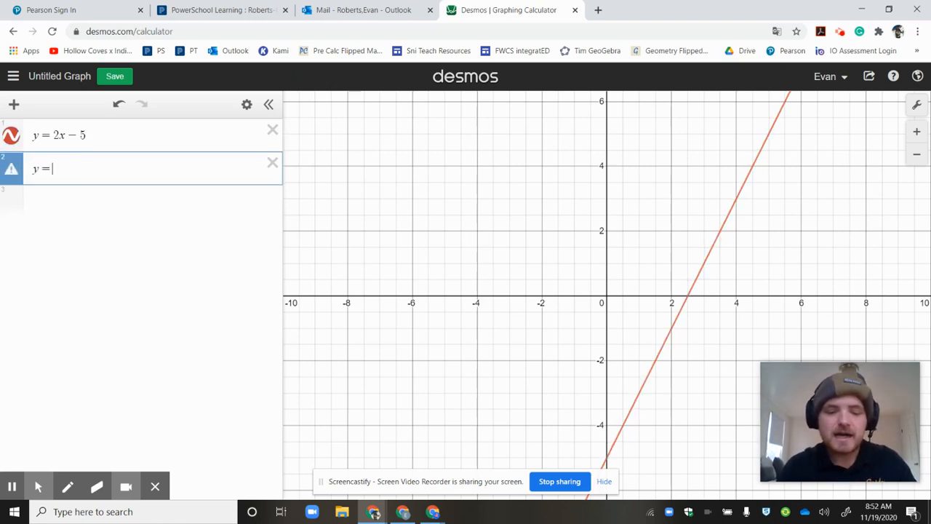
type("2x ")
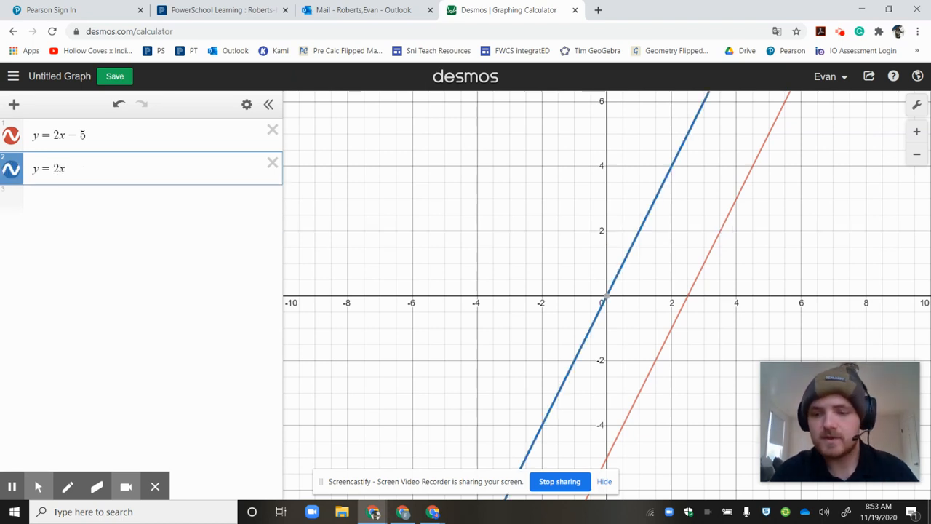
type("+ 0")
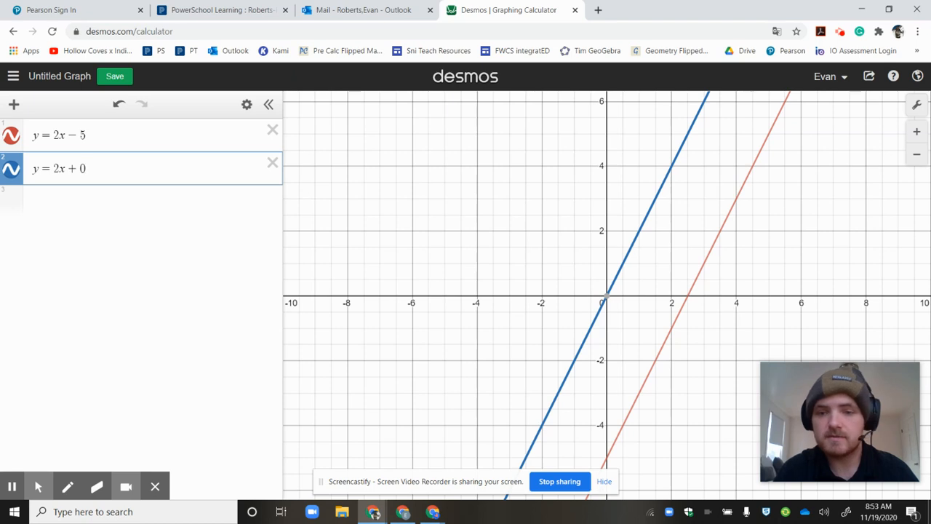
Vary the constant of the second line through +1, +3 and +9, ending with y = 2x − 6
key("BackSpace")
type("1")
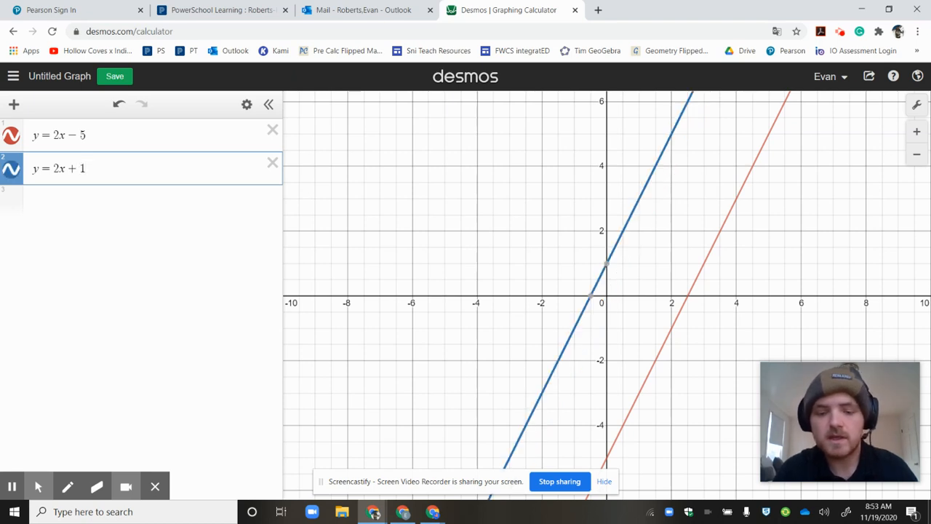
key("BackSpace")
type("3")
key("BackSpace")
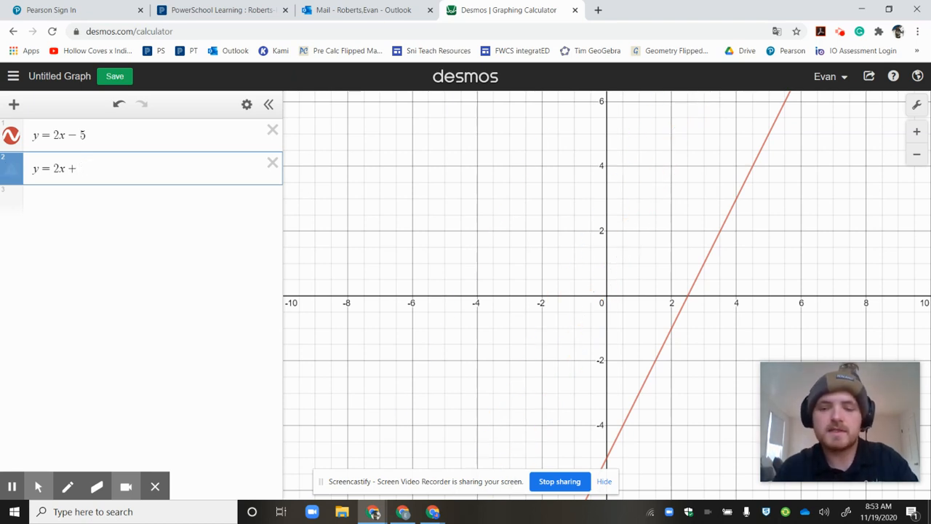
type("9")
key("BackSpace")
key("BackSpace")
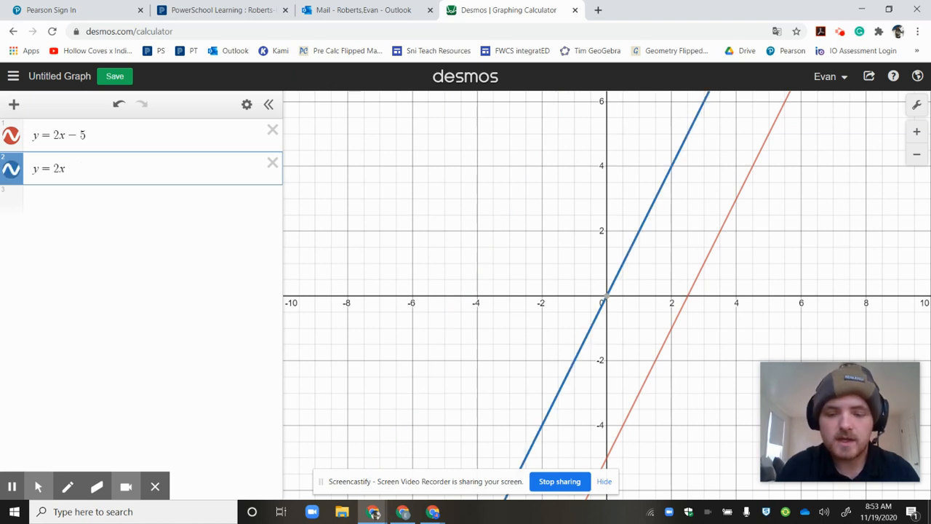
type("-6")
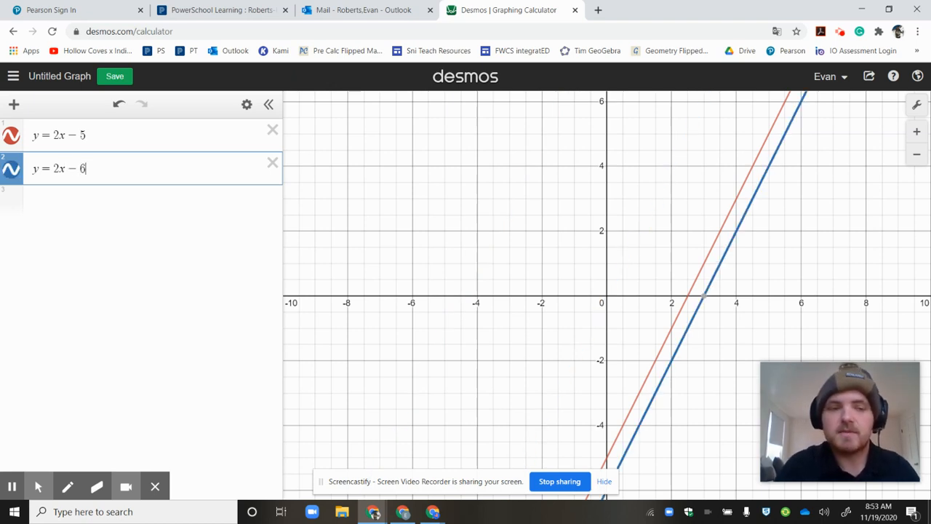
Replace the right side of the second equation to graph the horizontal line y = 4
key("BackSpace")
key("BackSpace")
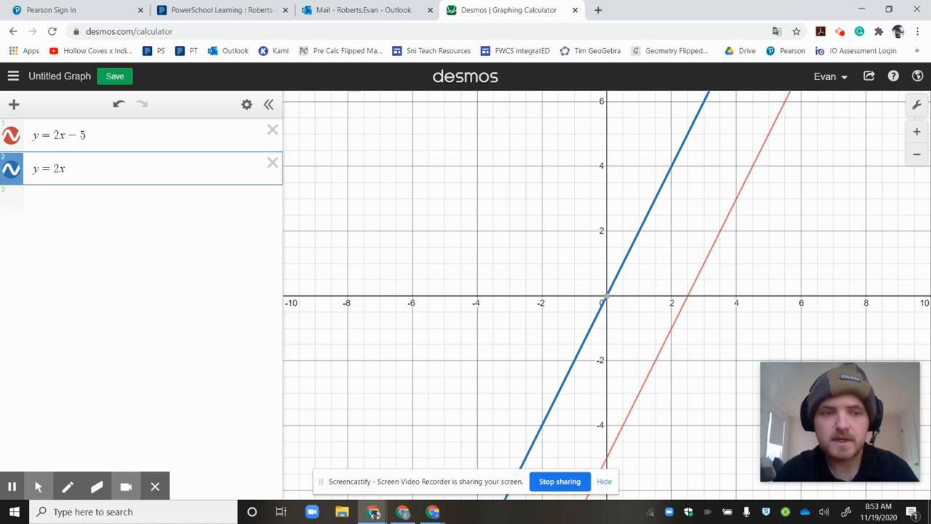
key("BackSpace")
key("BackSpace")
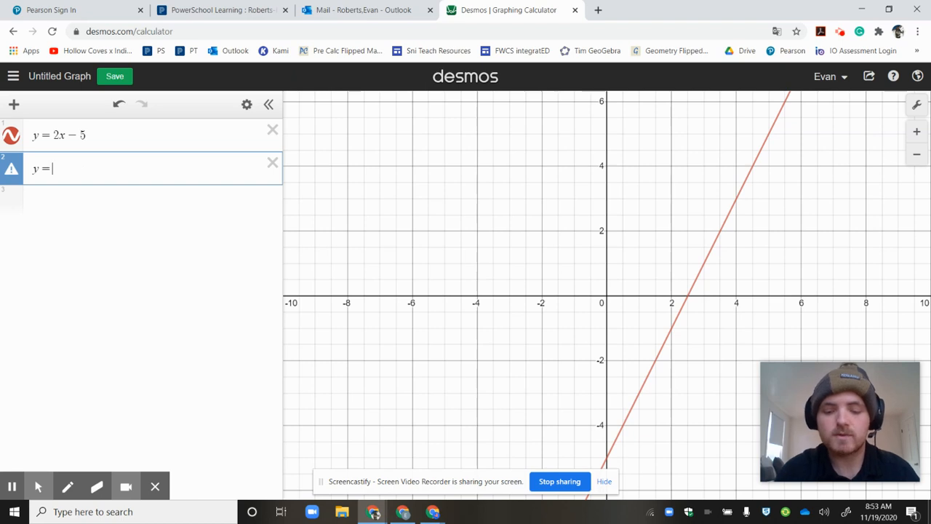
type("4")
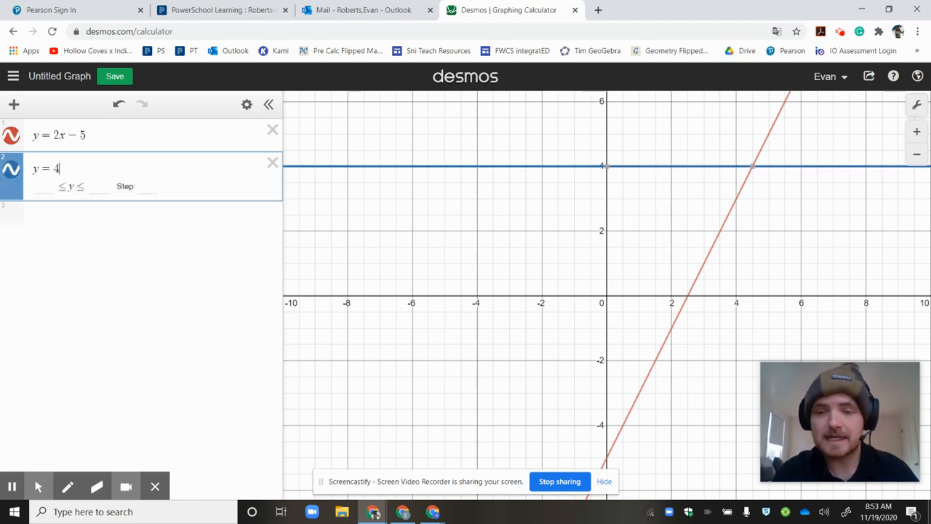
Change the horizontal line's value to 3, then 2, and finally set it to y = 3
key("BackSpace")
type("3")
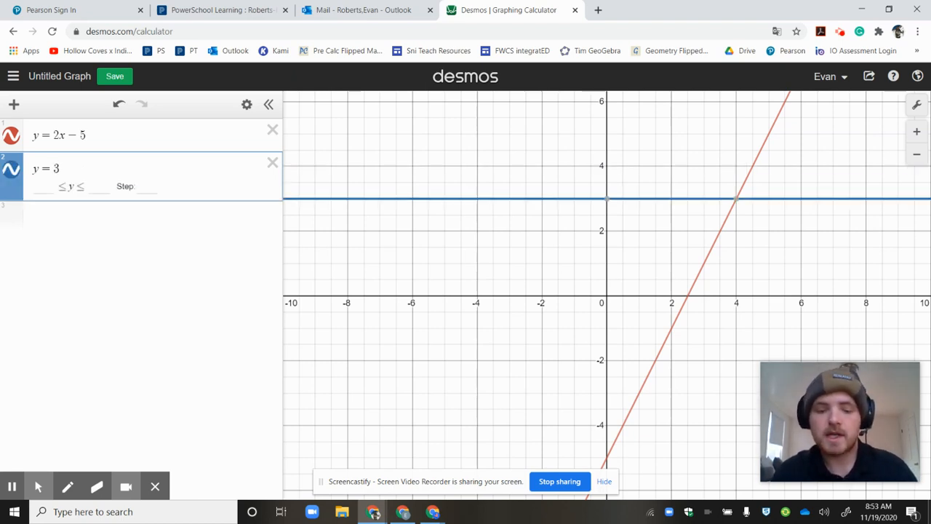
key("BackSpace")
type("2")
key("BackSpace")
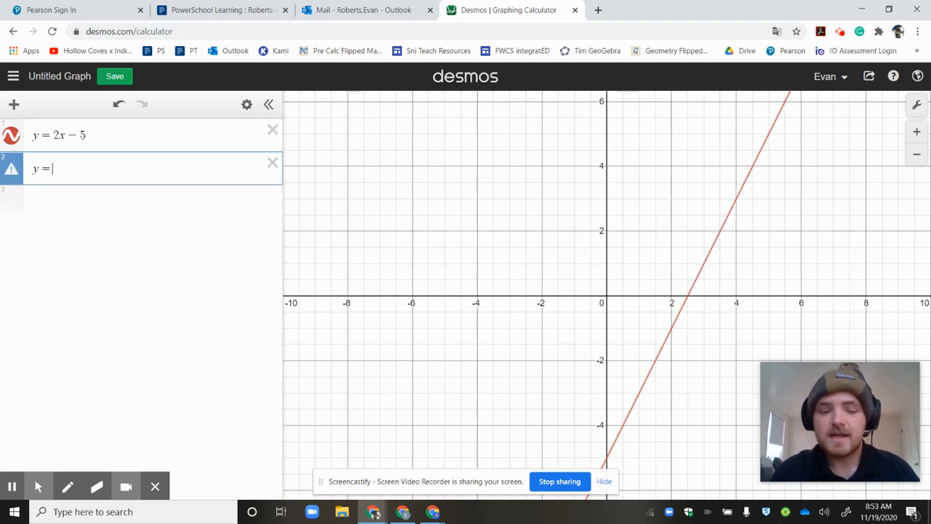
type("3")
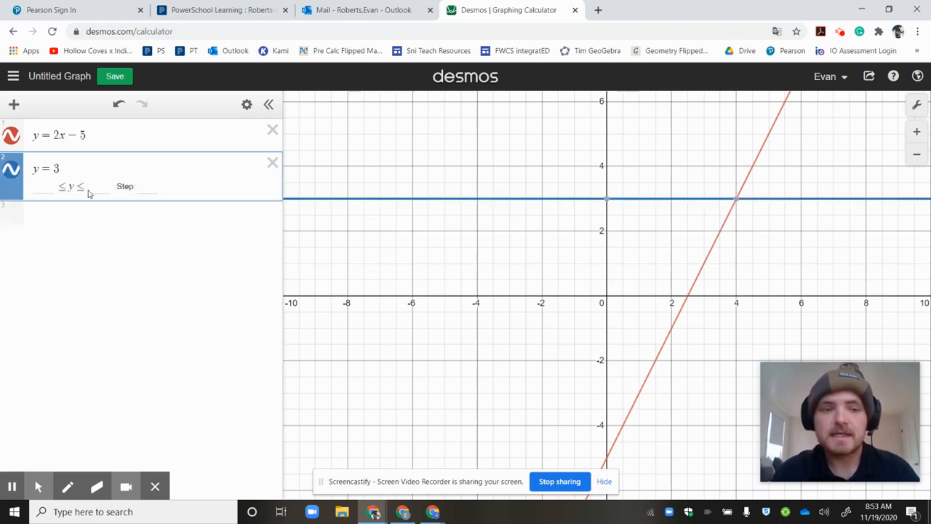
Add the line y = 2x as the third expression and the vertical line x = 3 as the fourth
left_click(115, 219)
type("y = 2x")
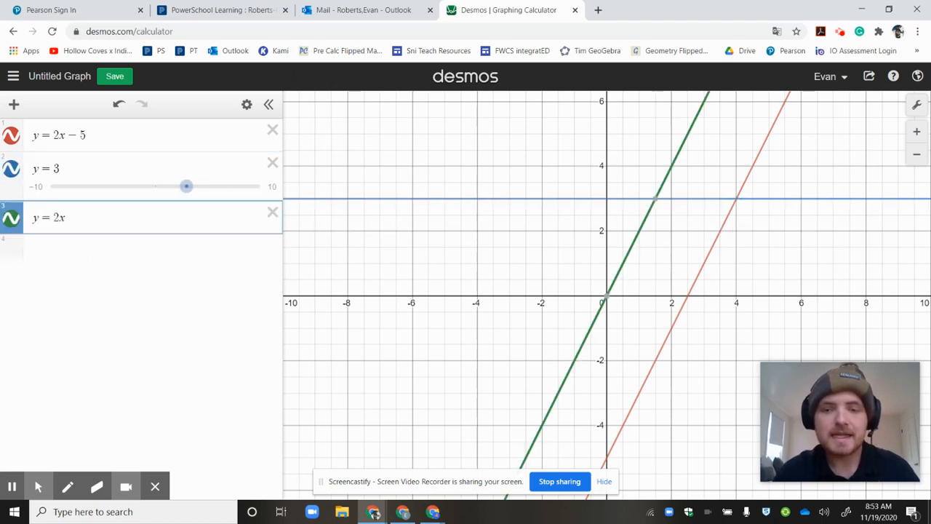
left_click(119, 250)
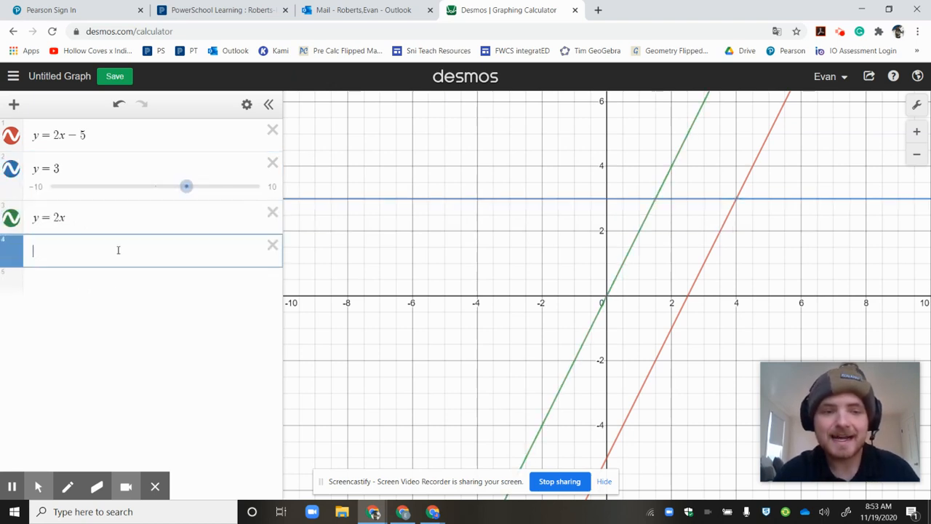
type("x = ")
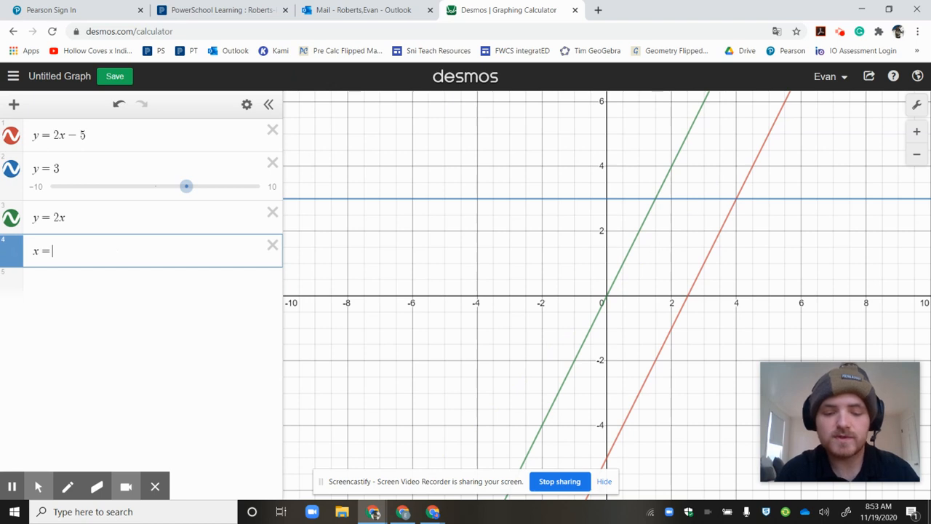
type("3")
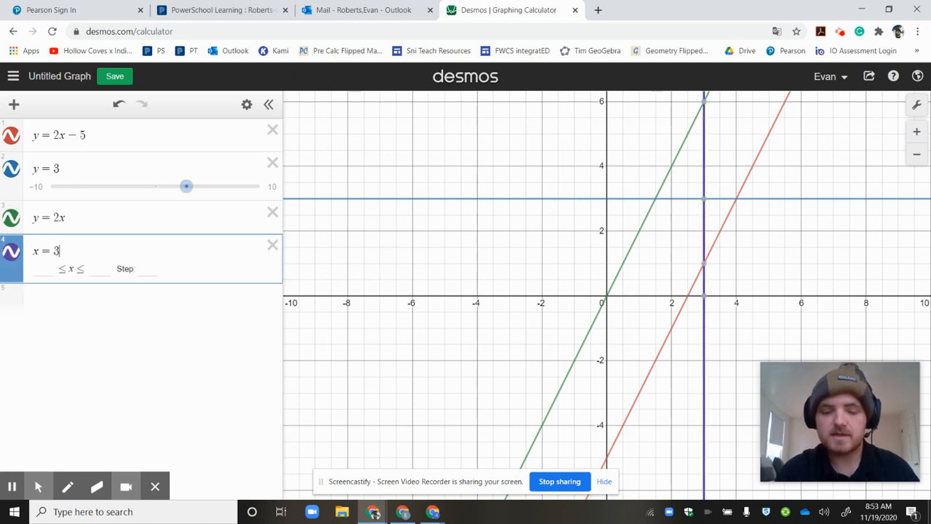
Try 6 and 9 as the vertical line's value, and finally set it to x = 5
key("BackSpace")
type("6")
key("BackSpace")
type("9")
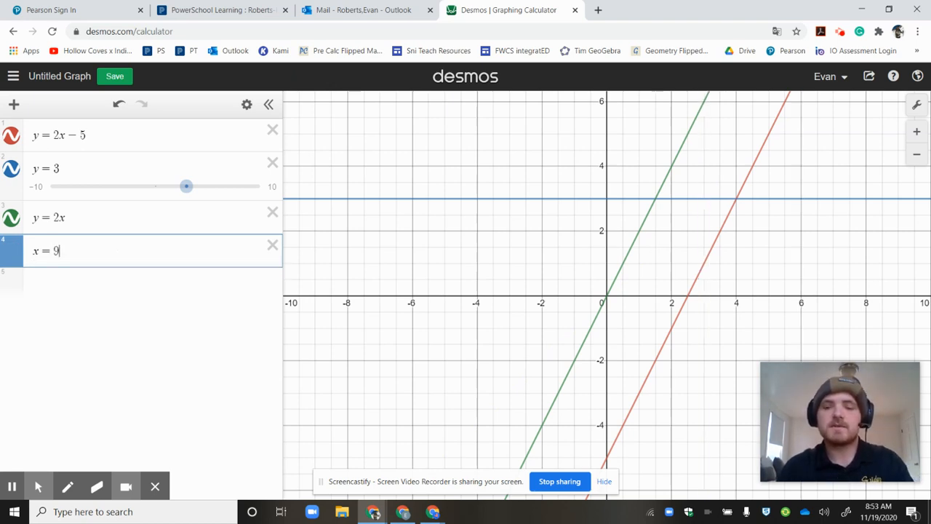
key("BackSpace")
type("5")
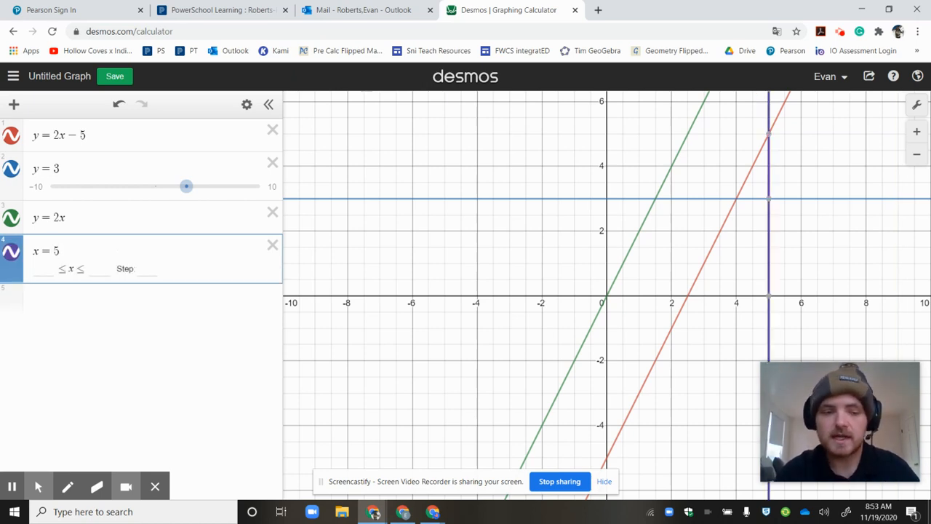
Enter the general point-slope formula y − y₁ = m(x − x₁) as the fifth expression
left_click(12, 488)
left_click(34, 290)
key("Return")
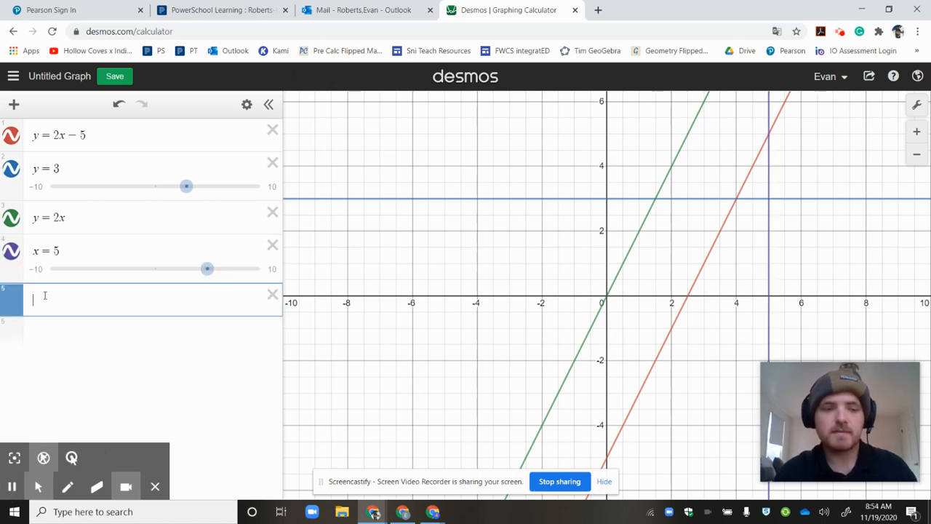
type("y")
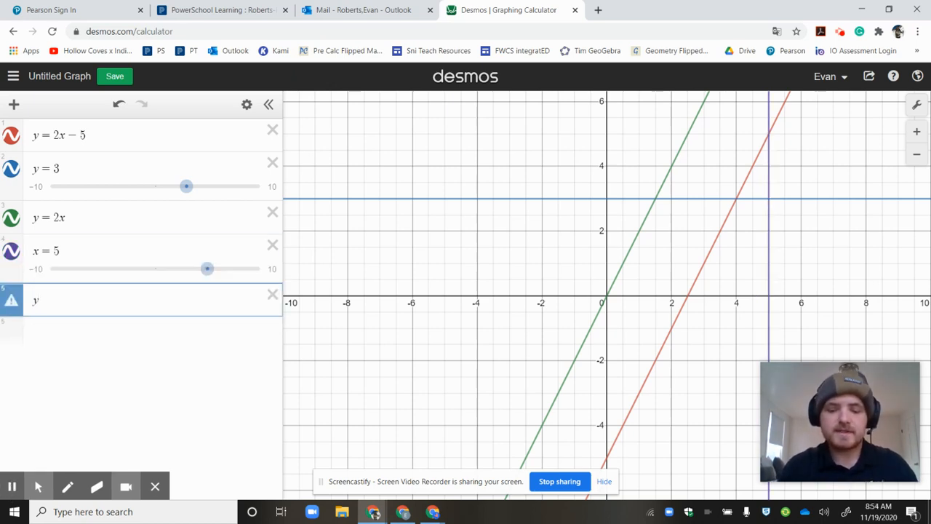
type("-y1")
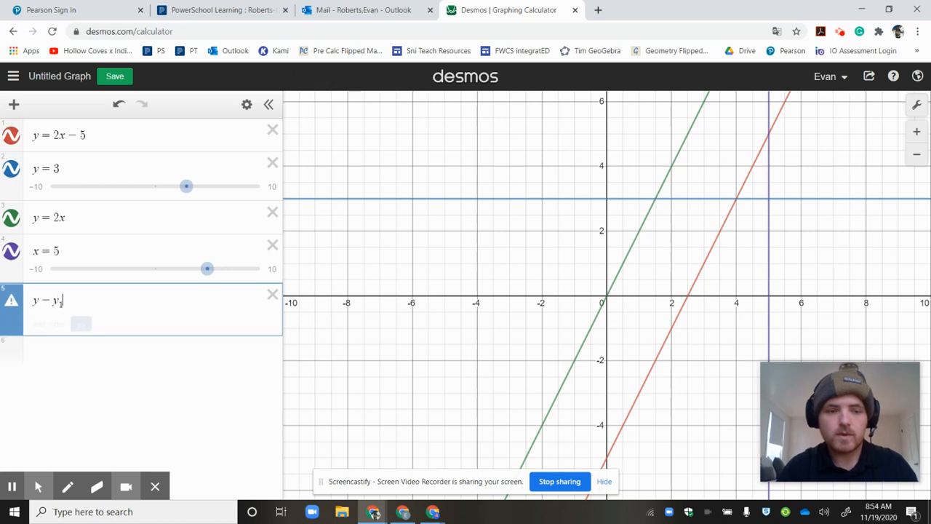
type("=")
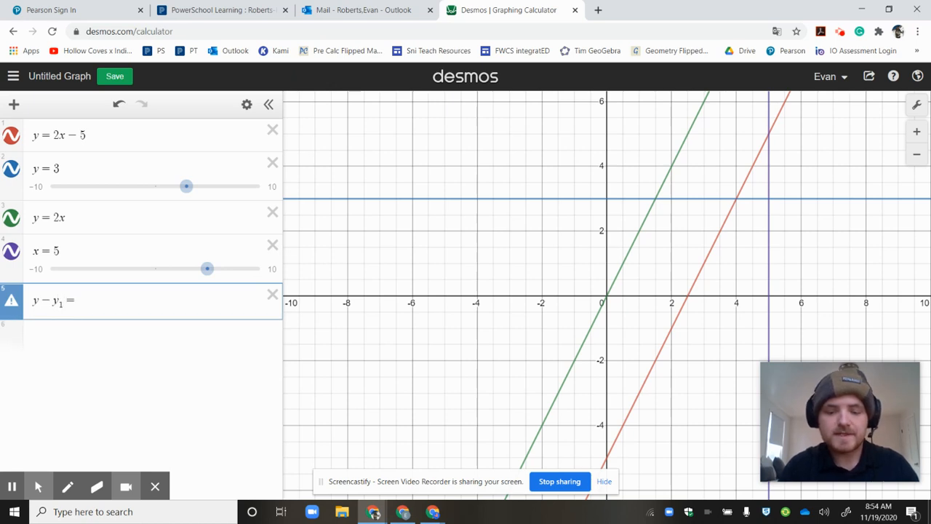
type("m(x")
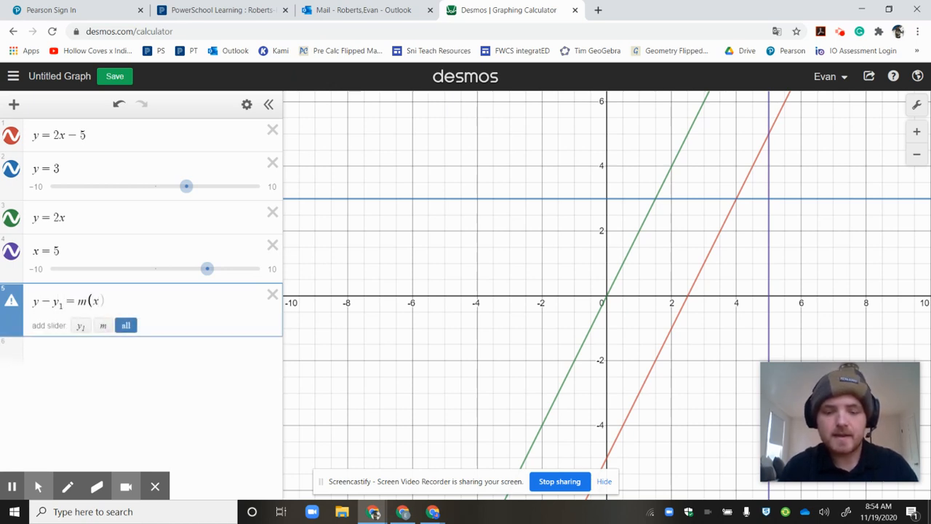
type("-x1")
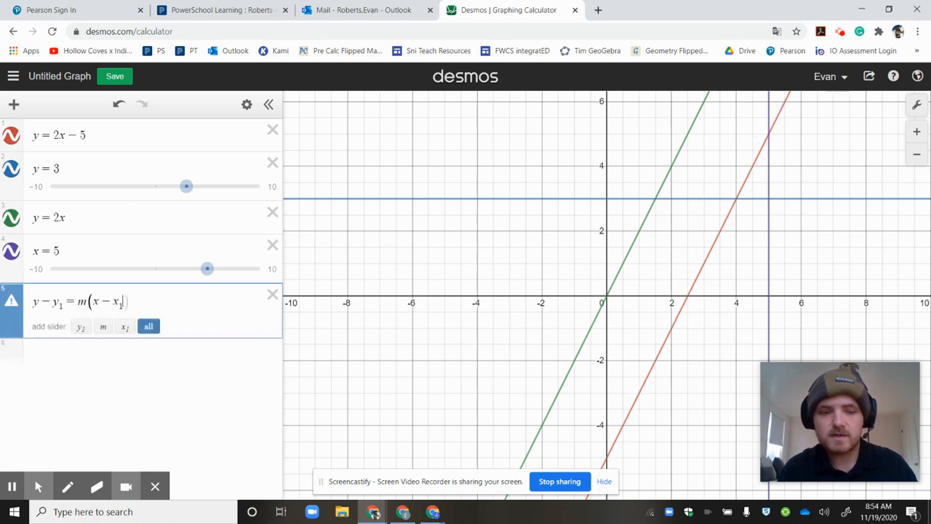
type(")")
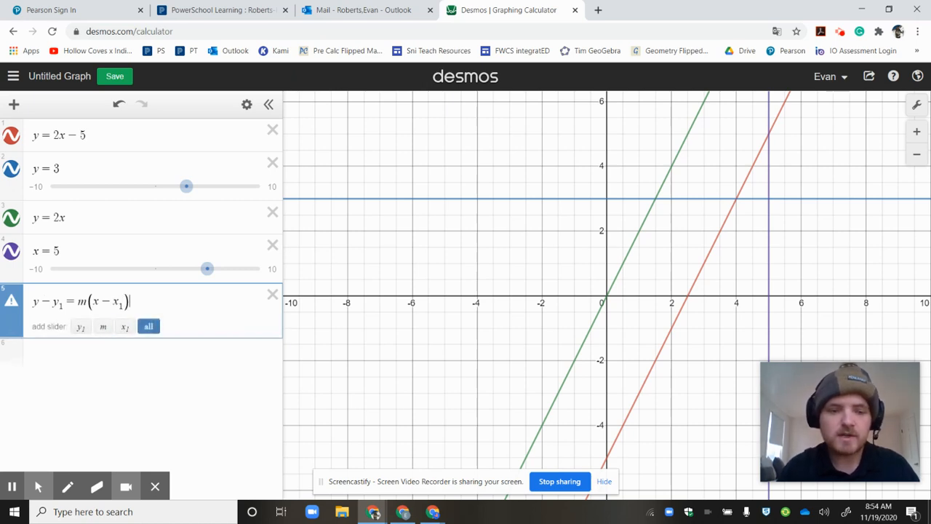
Highlight y₁ in the point-slope formula and show the coordinates where y = 2x crosses y = 3
double_click(55, 301)
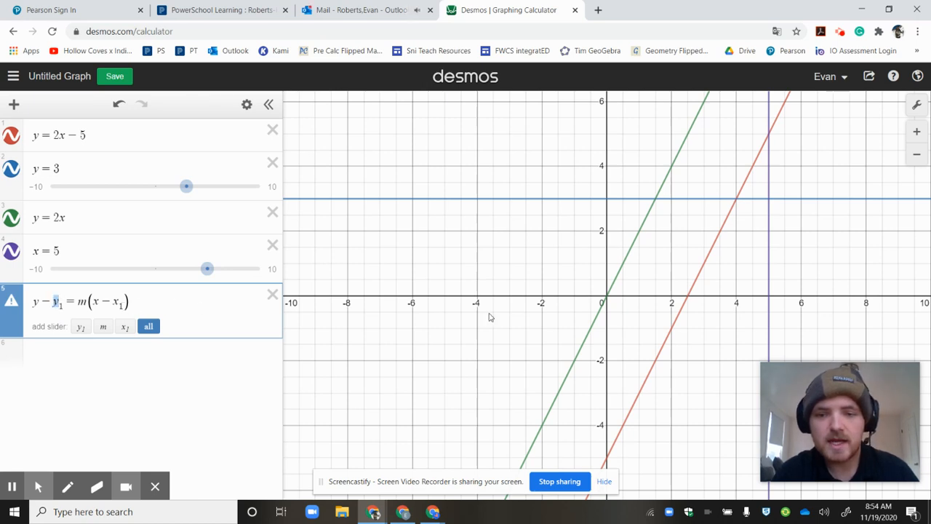
left_click_drag(142, 297, 158, 308)
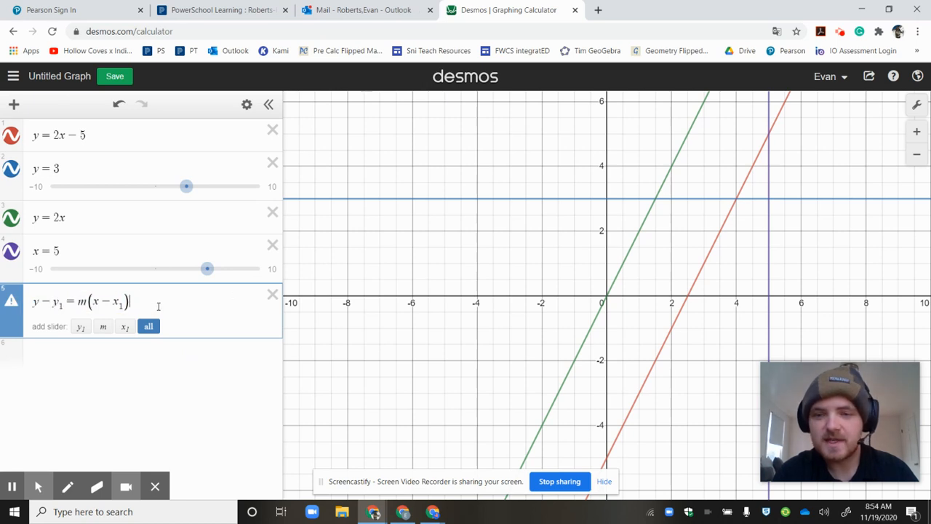
left_click(657, 204)
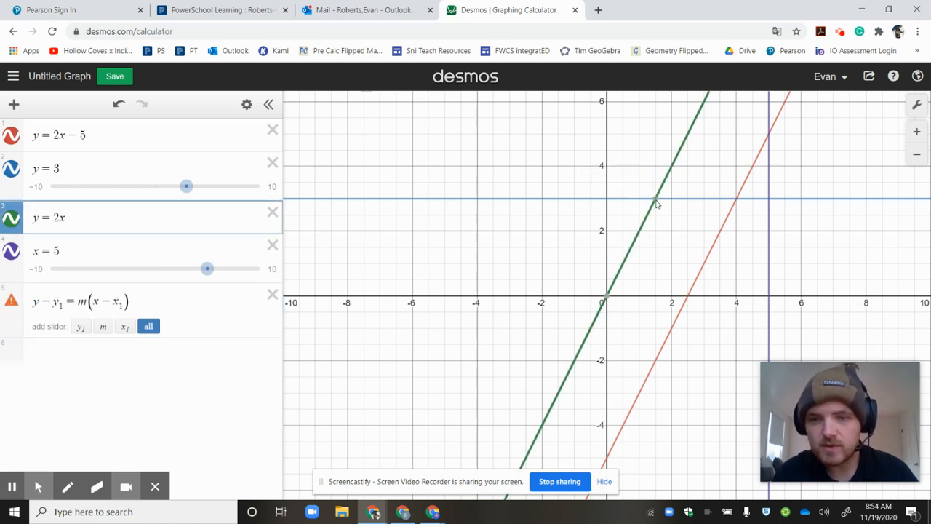
left_click(655, 200)
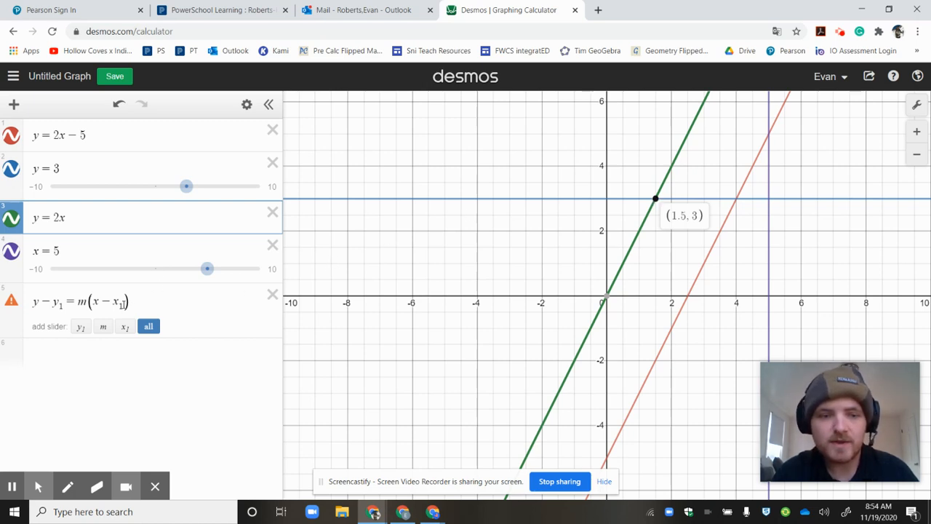
Enter the point-slope equation y − 3 = m(x − 1.5) as the sixth expression
left_click(61, 350)
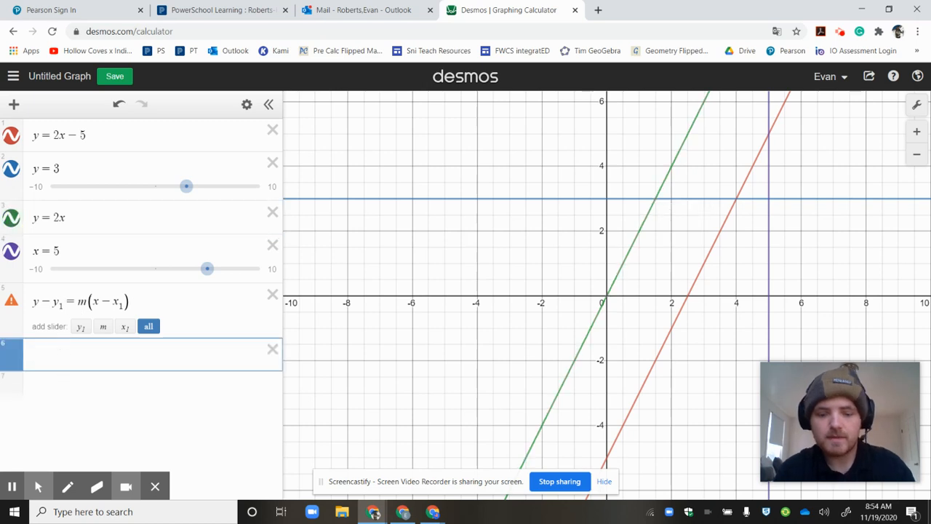
type("y = 3")
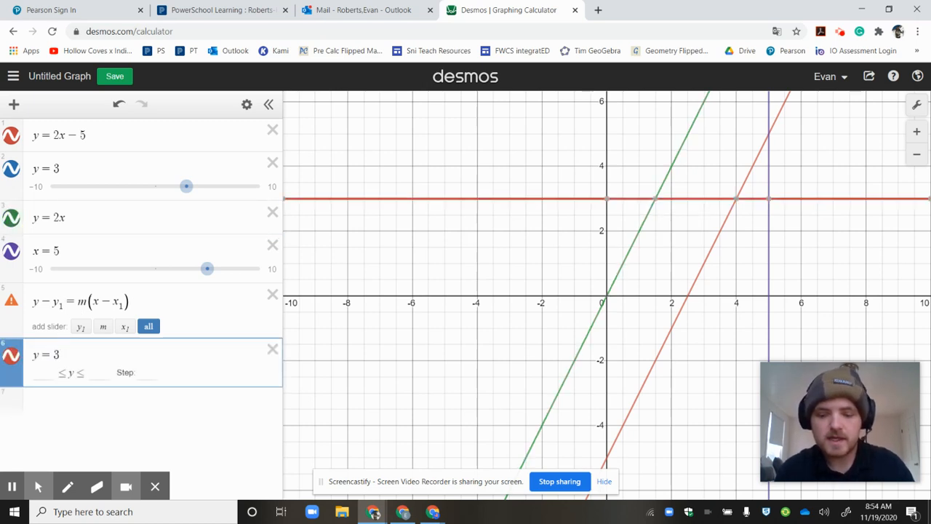
key("BackSpace")
key("BackSpace")
type("-3")
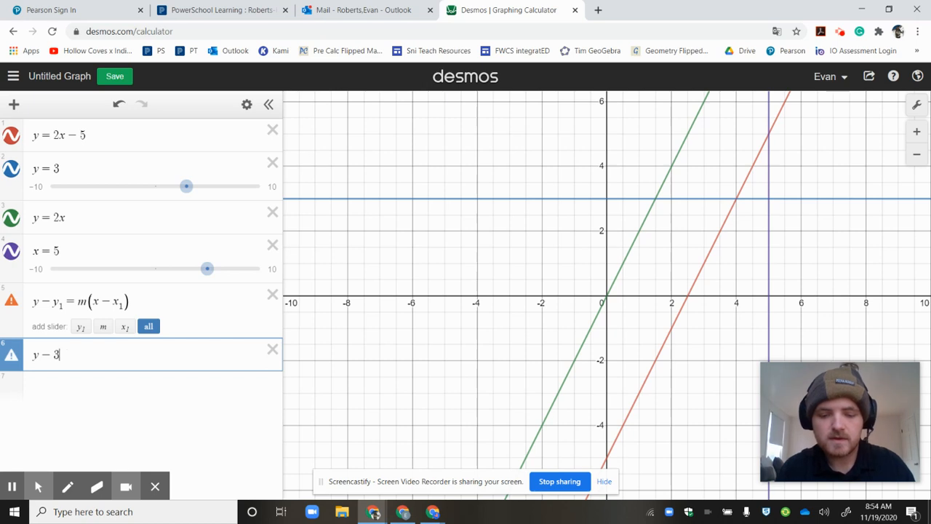
type("=m(")
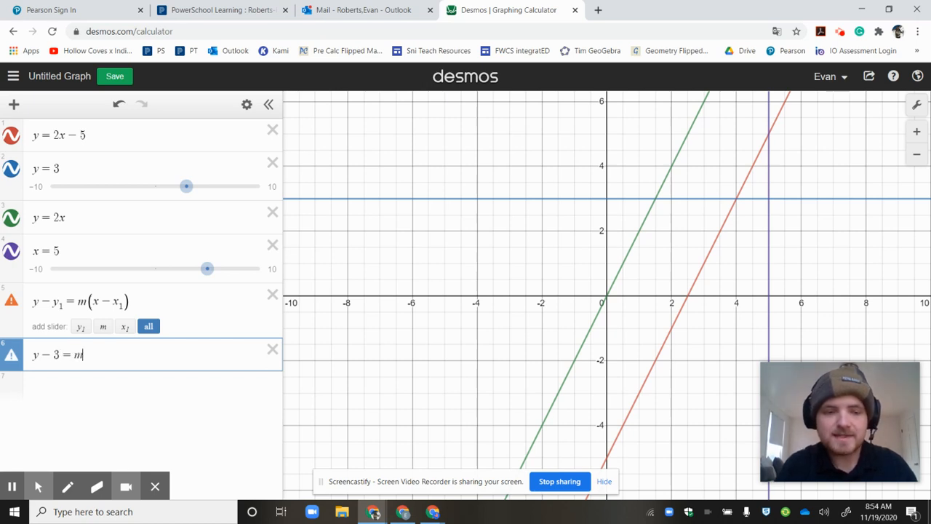
type("x-1")
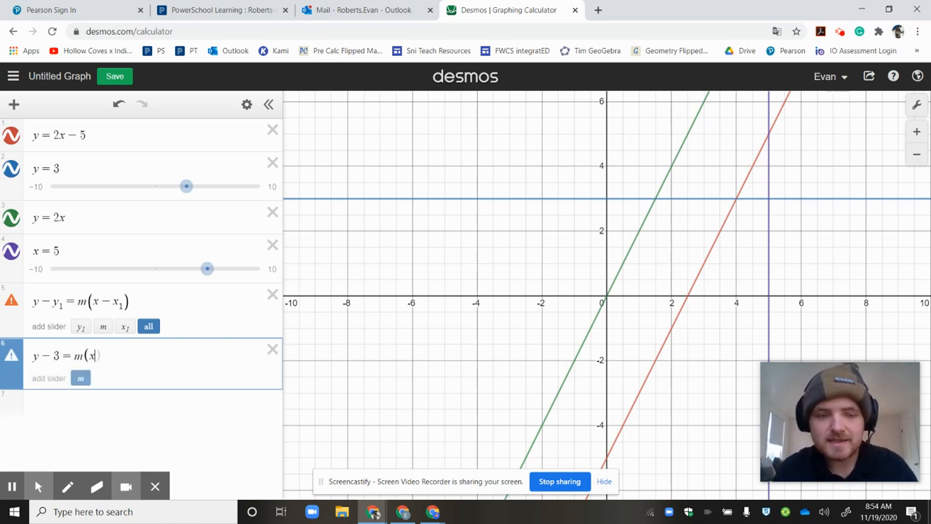
type(".5")
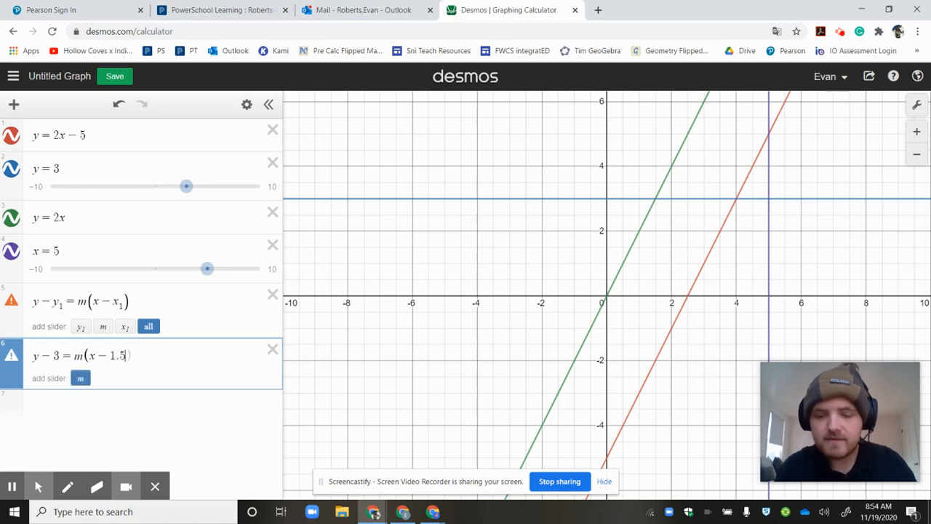
key("Right")
Replace m in the sixth expression with a slope of 5, and finally set the slope to −2
left_click(77, 356)
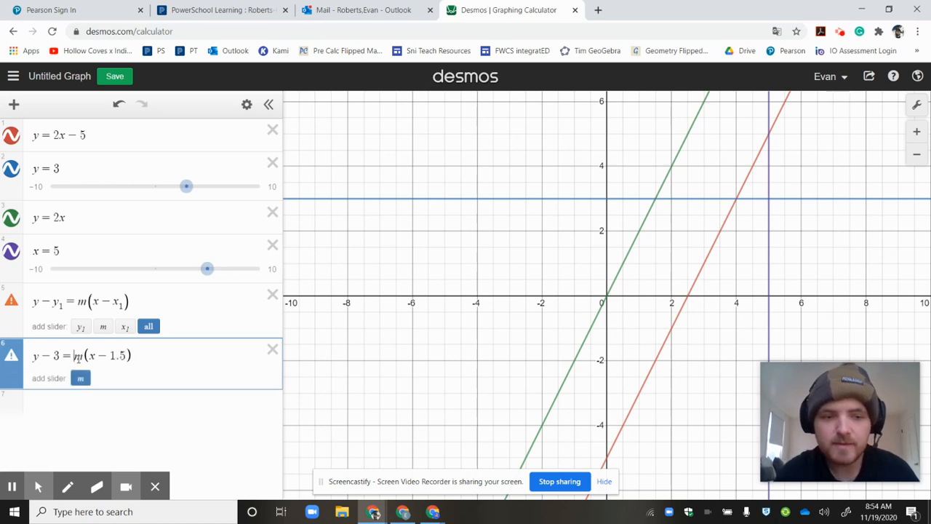
key("Delete")
type("5")
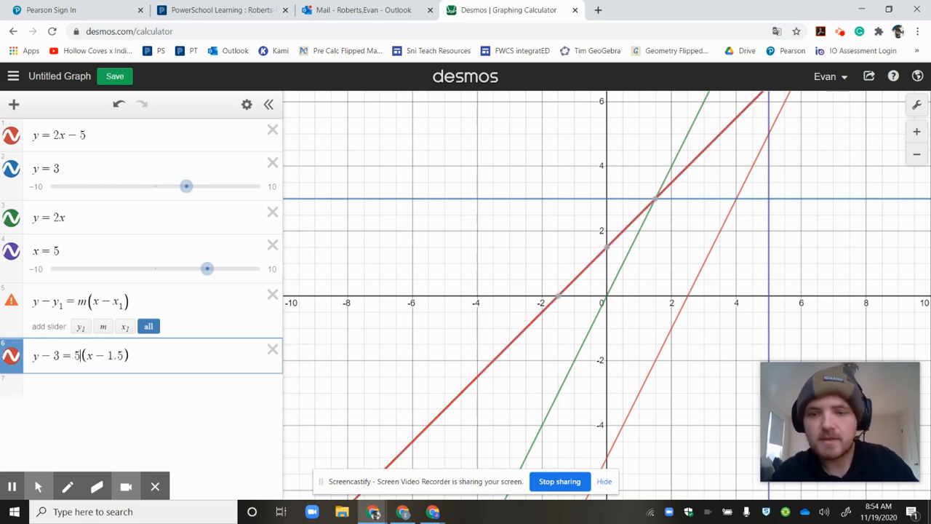
key("BackSpace")
type("-")
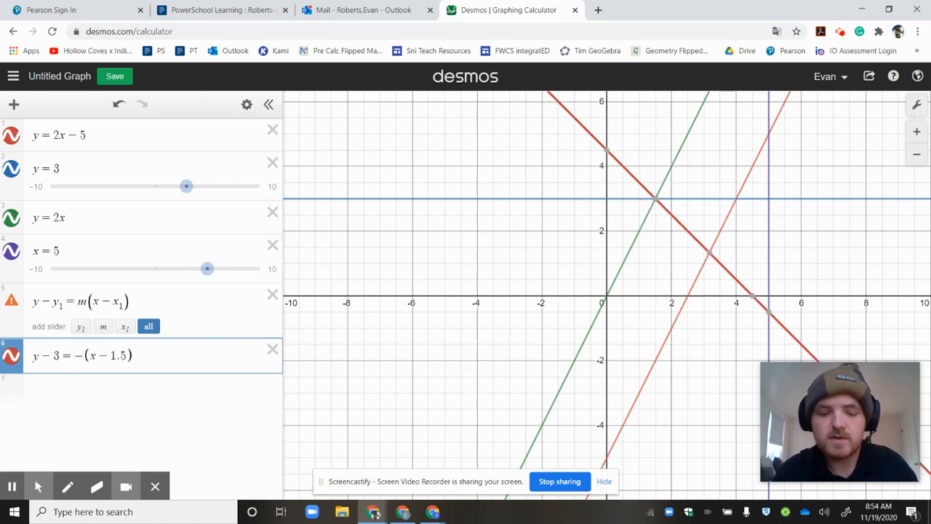
type("2")
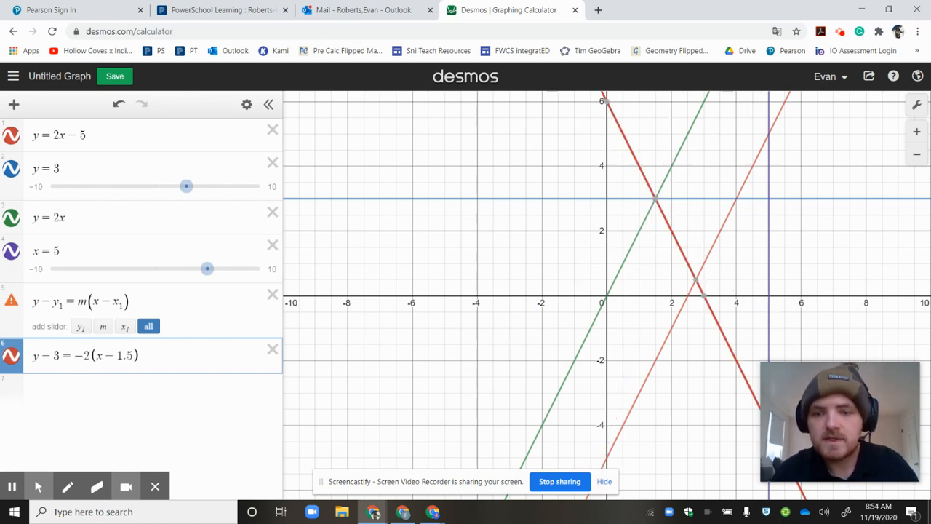
Show the coordinates where the point-slope line crosses y = 3, and inspect points along y = 2x, including the origin
left_click(655, 199)
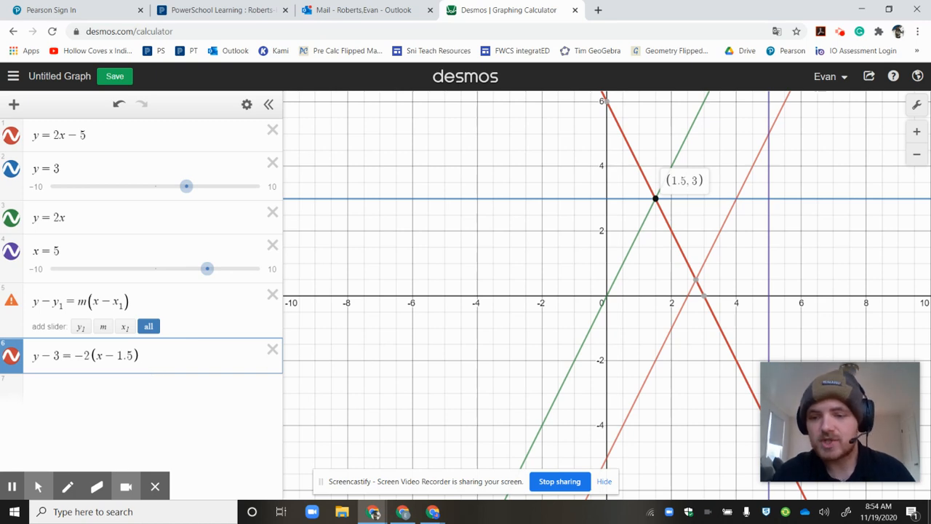
left_click(629, 247)
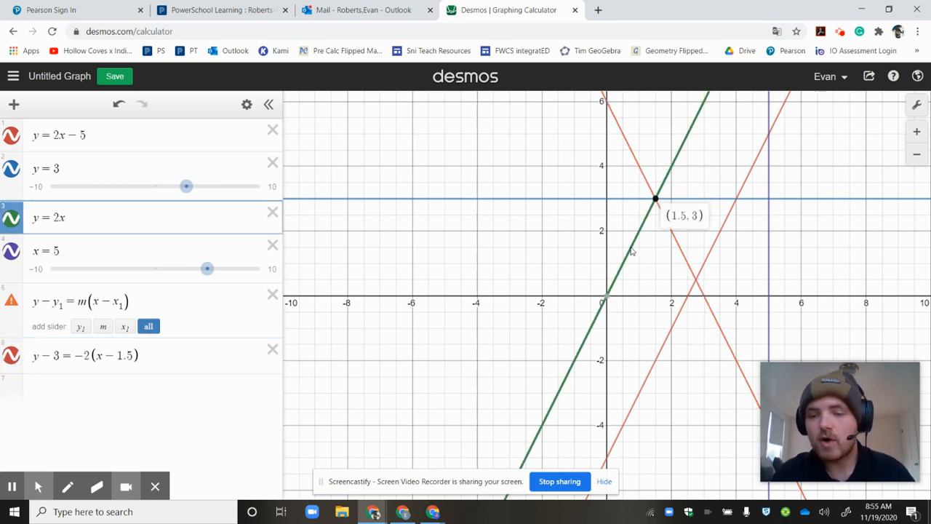
left_click(609, 298)
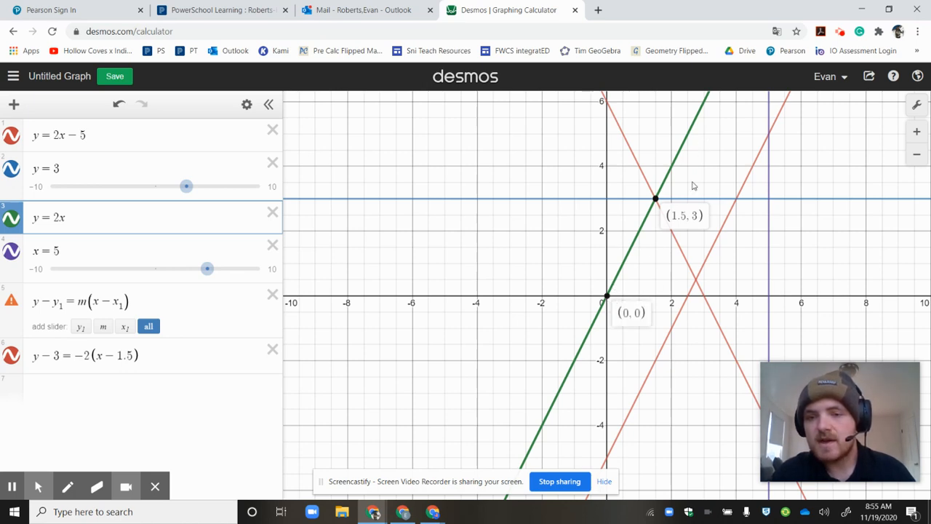
mouse_move(669, 170)
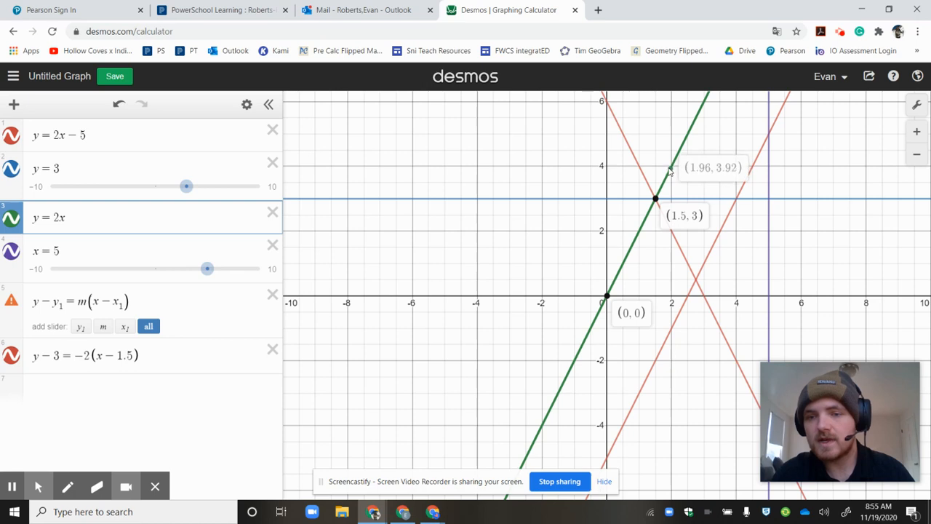
Restrict the line y = 2x to the domain {0 < x < 2}
left_click(126, 223)
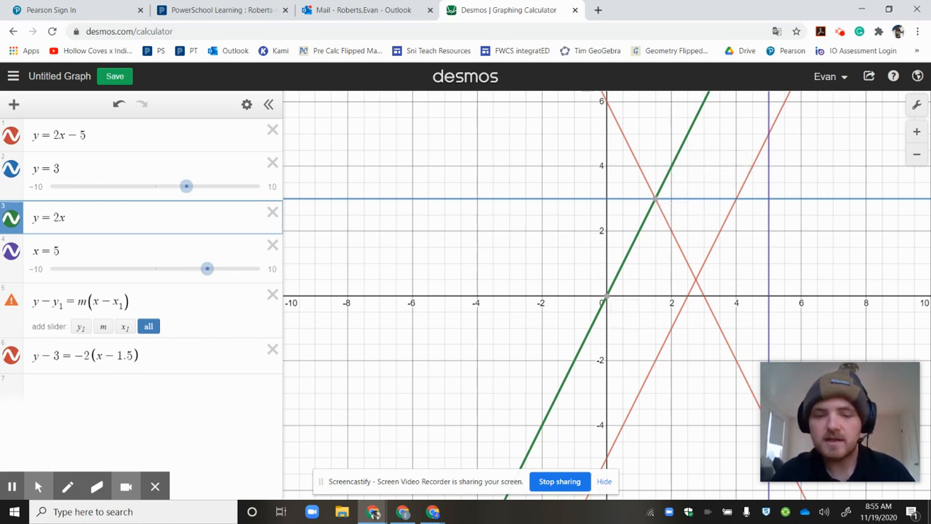
type("{")
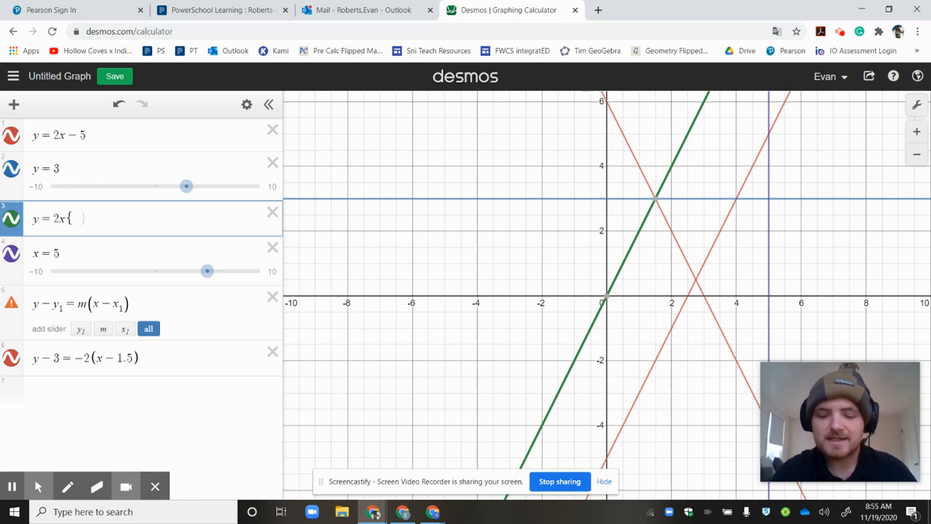
type("0 < ")
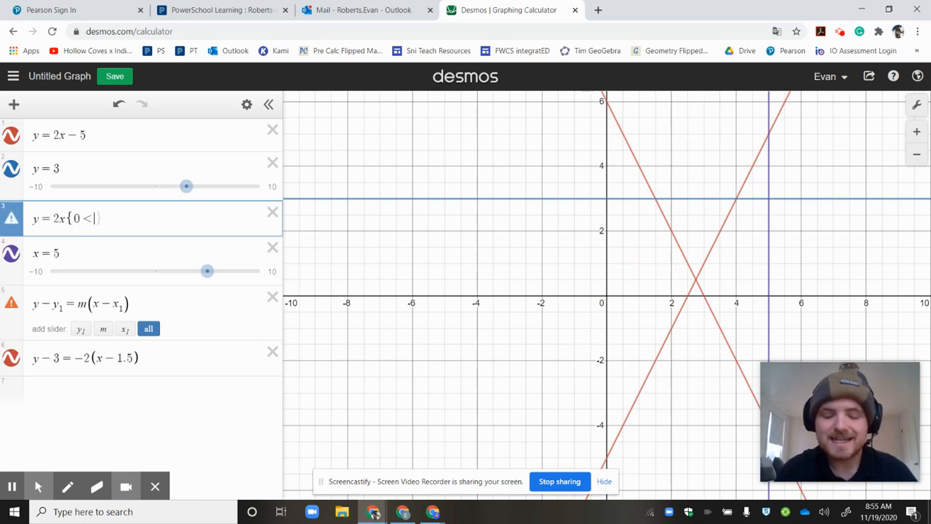
type("x ")
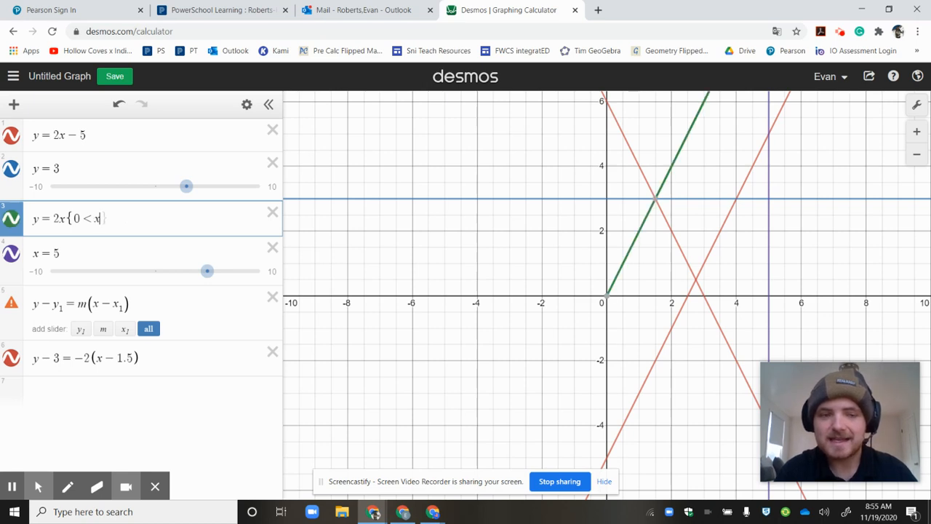
type("< 2")
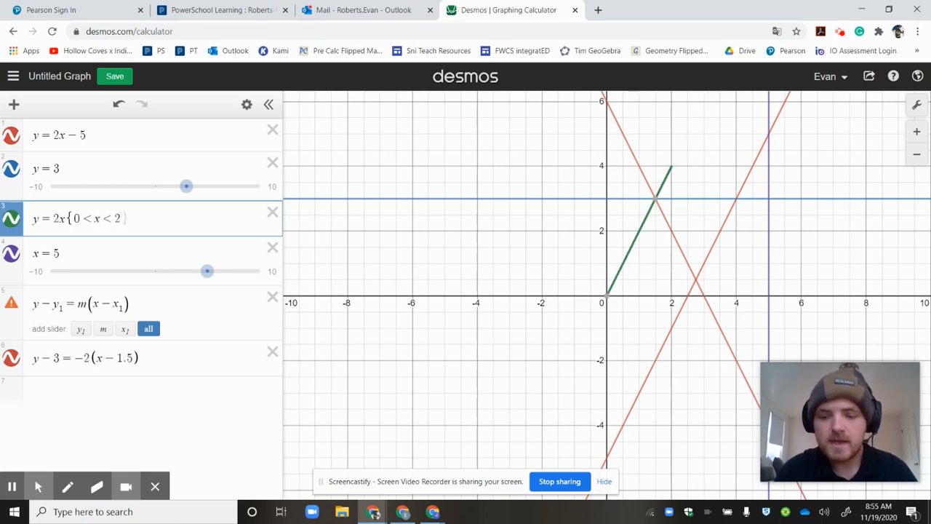
type("}")
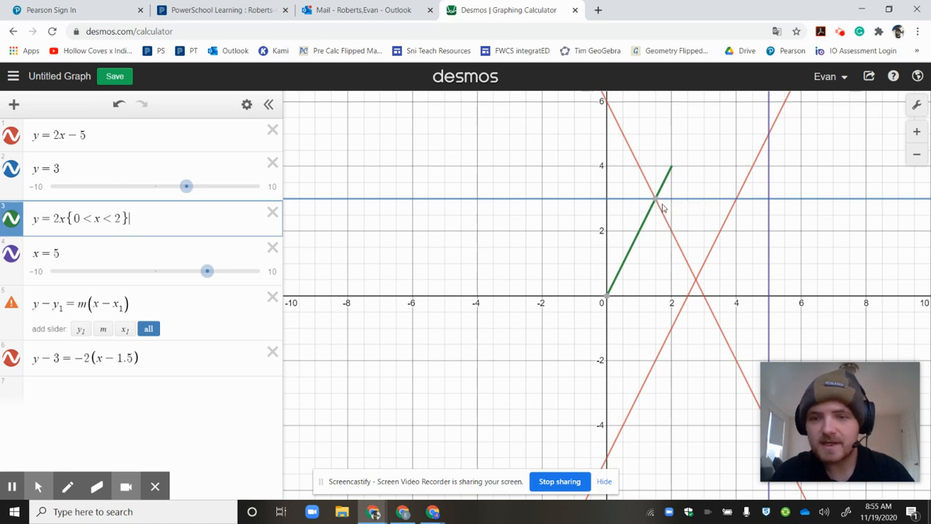
Check the x-intercept of y = 2x − 5 and its crossing with y = 3, and restrict the line to {2.5 < x < 4}
left_click(743, 189)
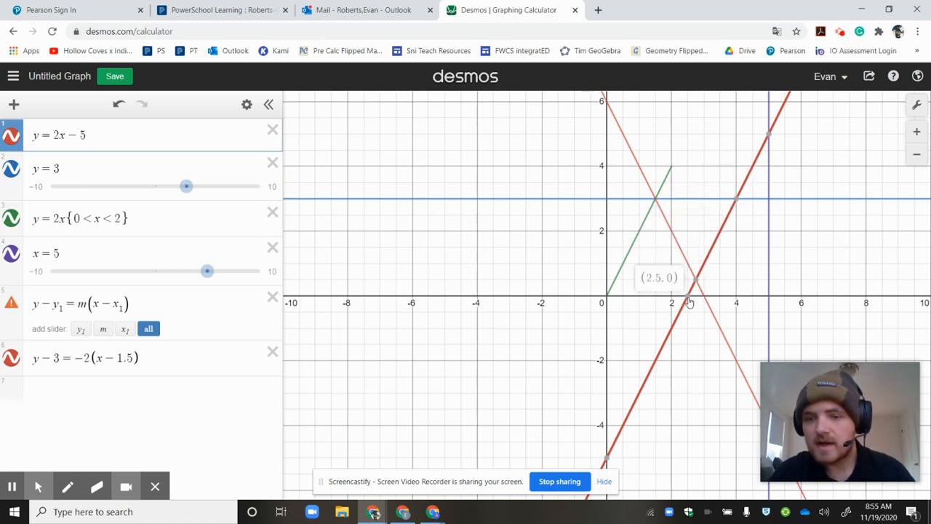
left_click(737, 199)
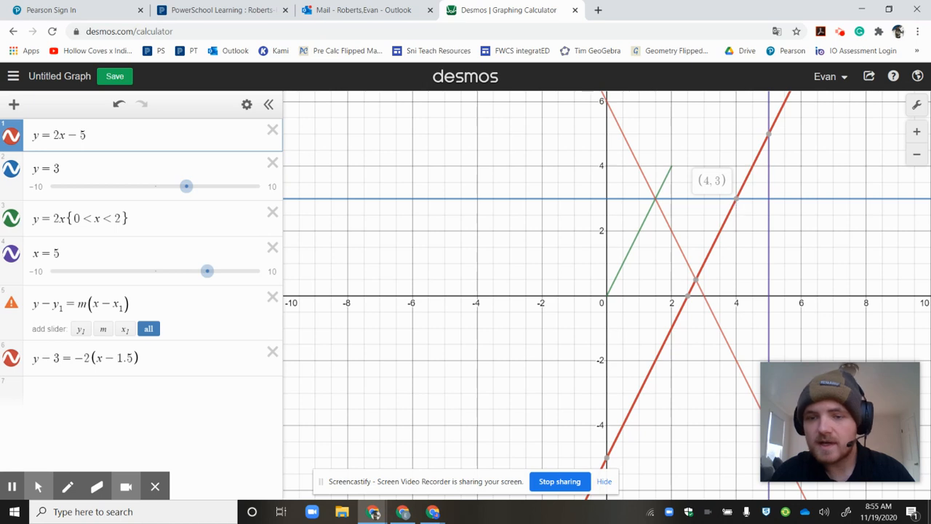
left_click(151, 134)
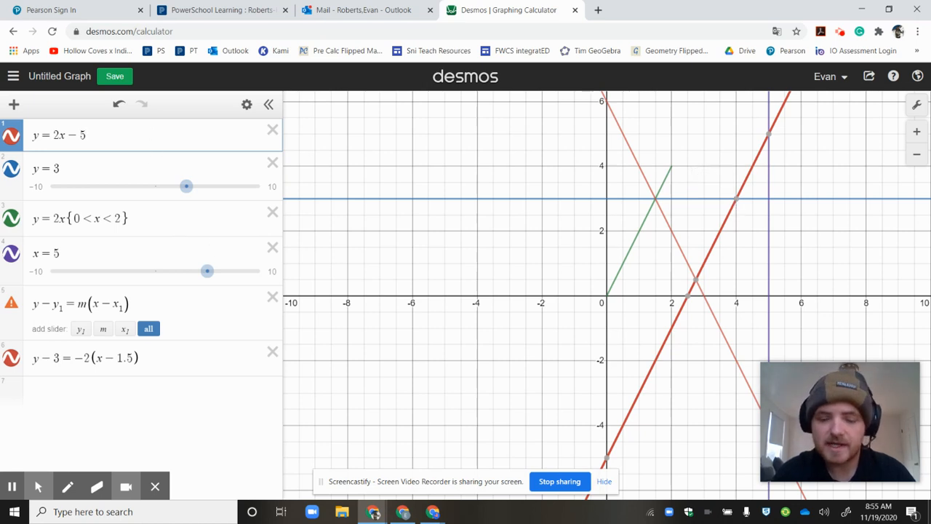
type("{")
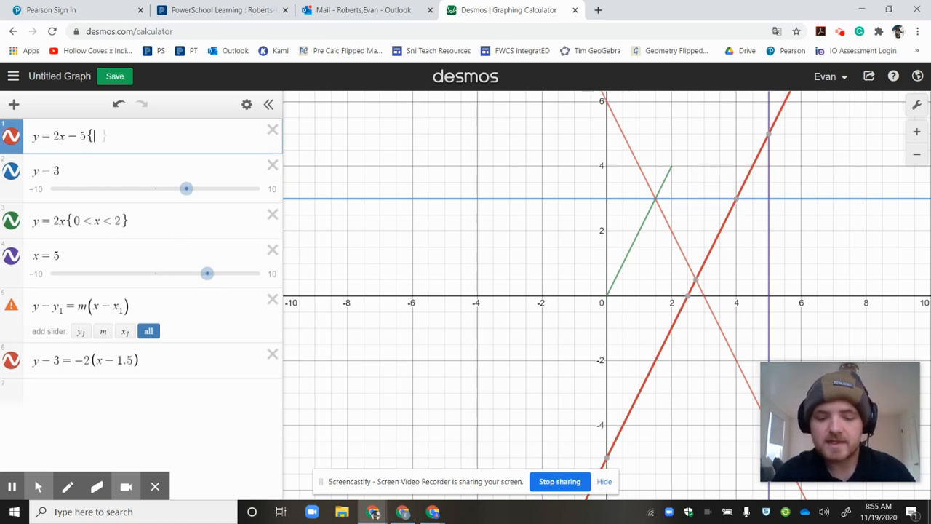
type("2.5 ")
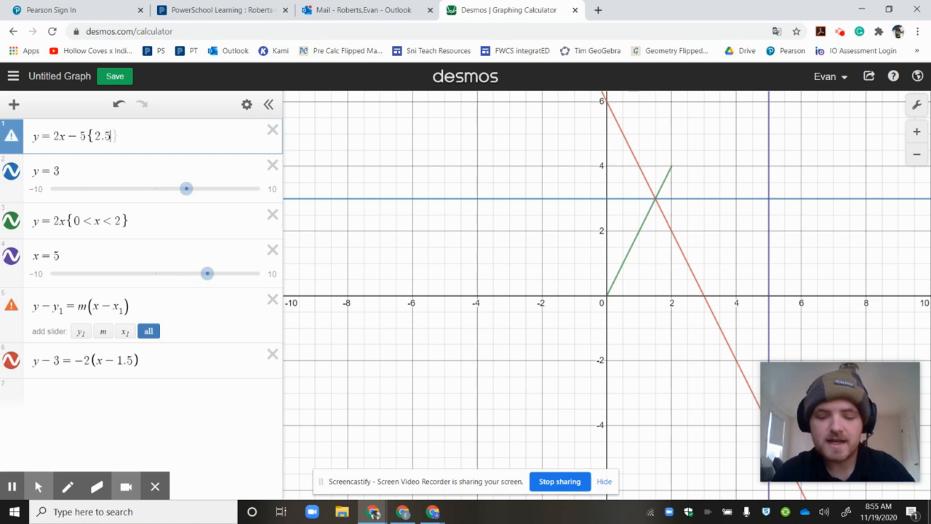
type("< x ")
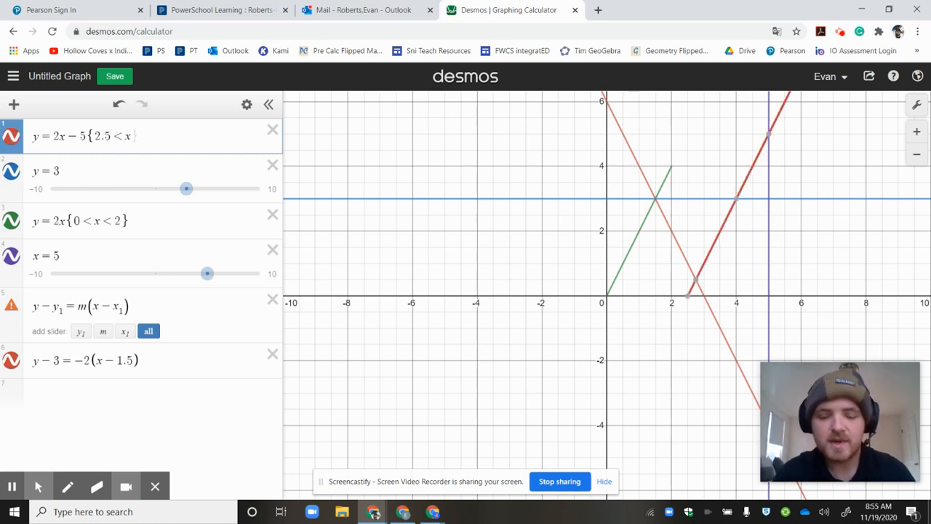
type("< 4")
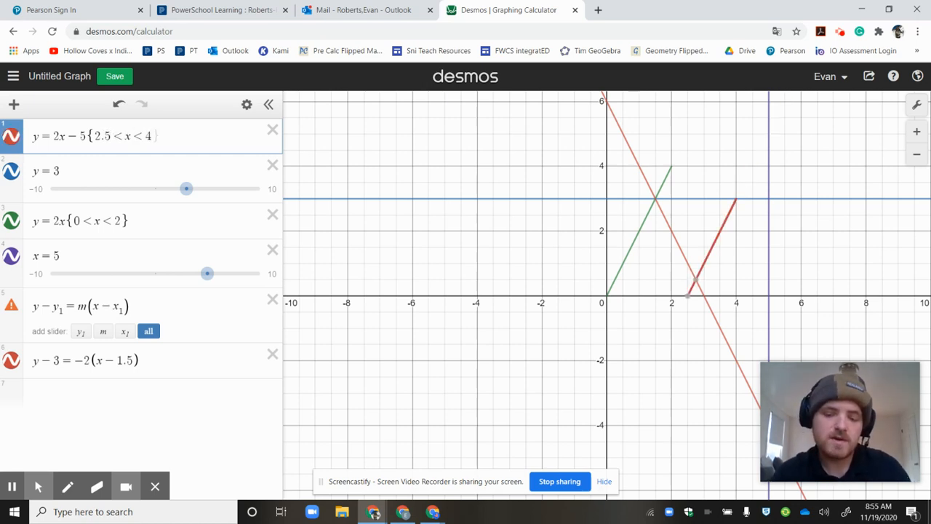
type("}")
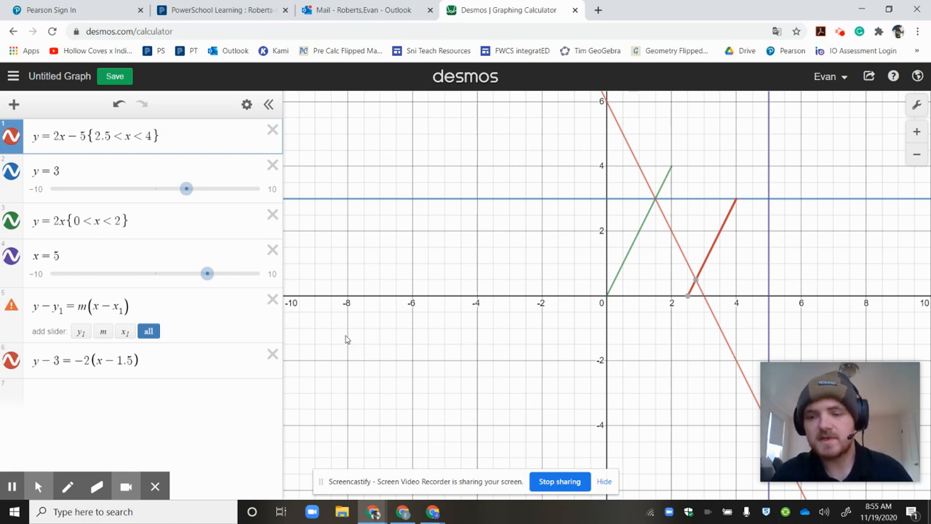
Plot the point (4,3) as the seventh expression
left_click(105, 400)
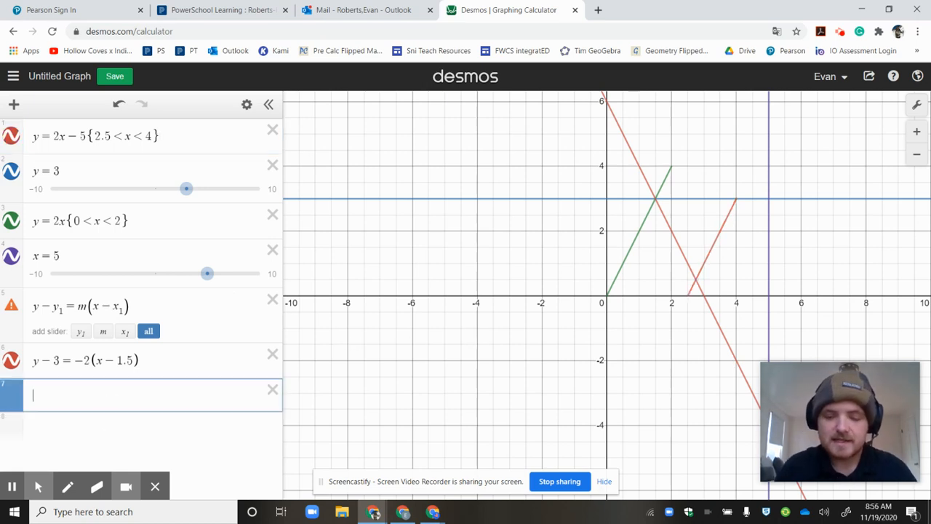
type("(")
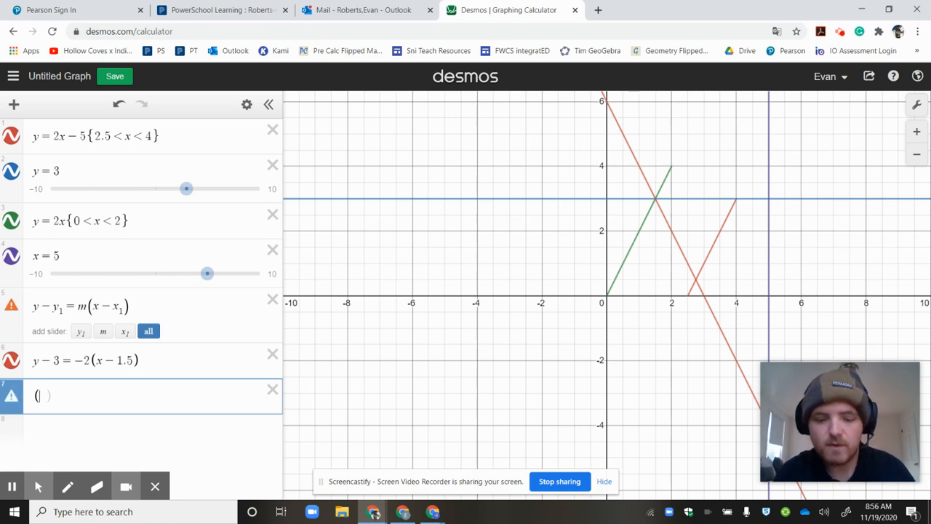
type("4,3")
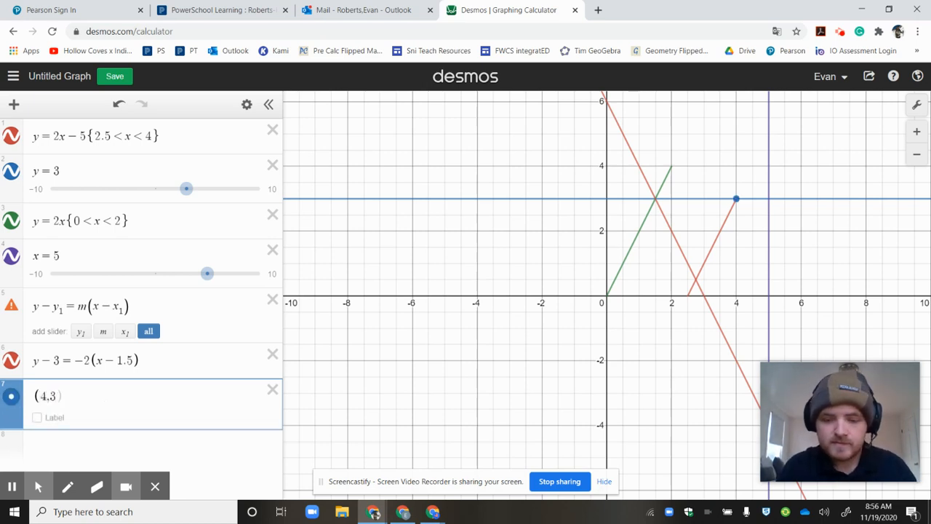
type(")")
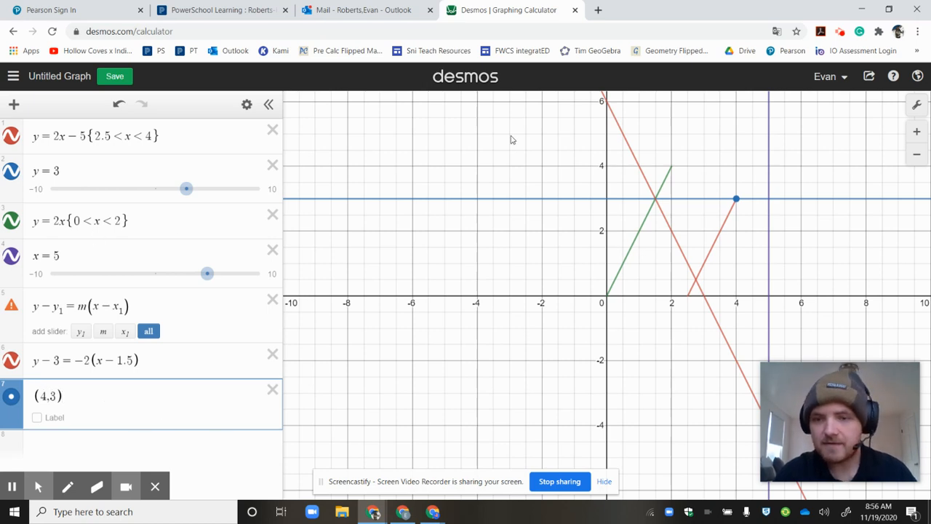
Turn on the label of the point (4,3) and set its font size to Large
left_click(37, 418)
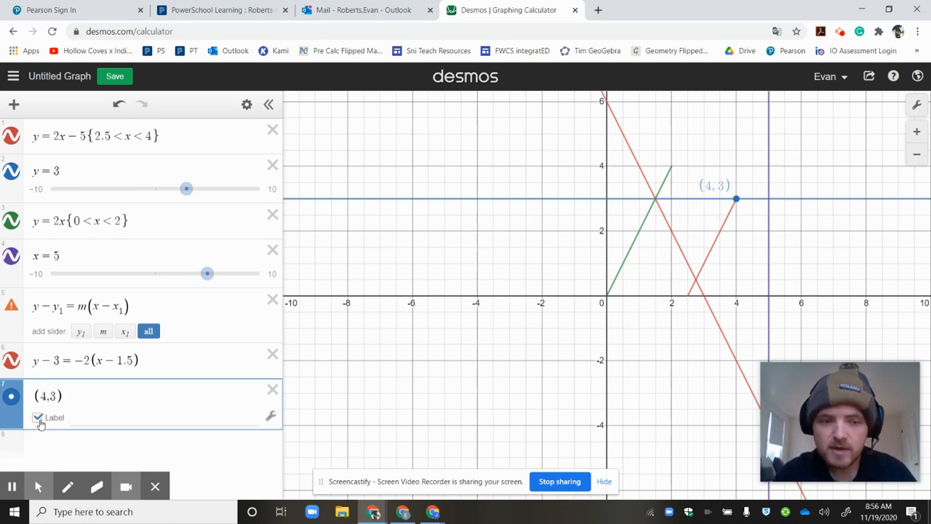
left_click(271, 415)
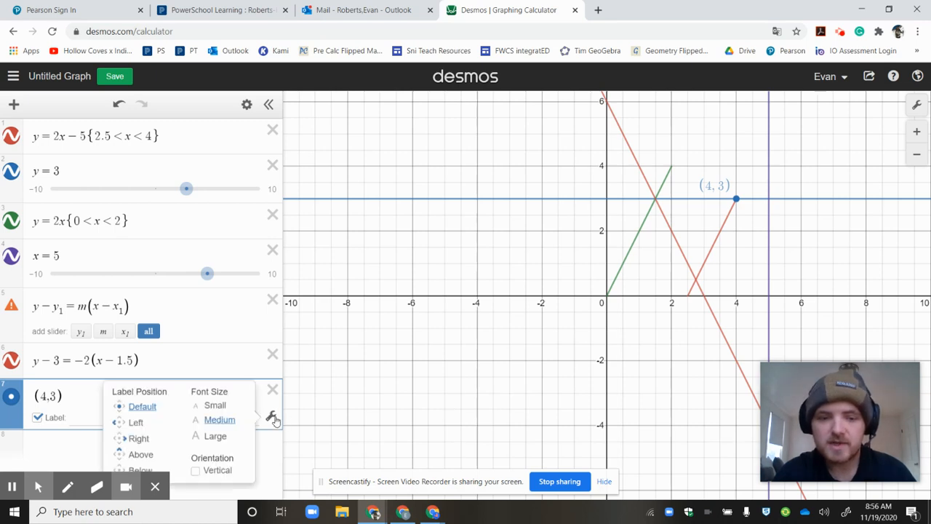
left_click(215, 437)
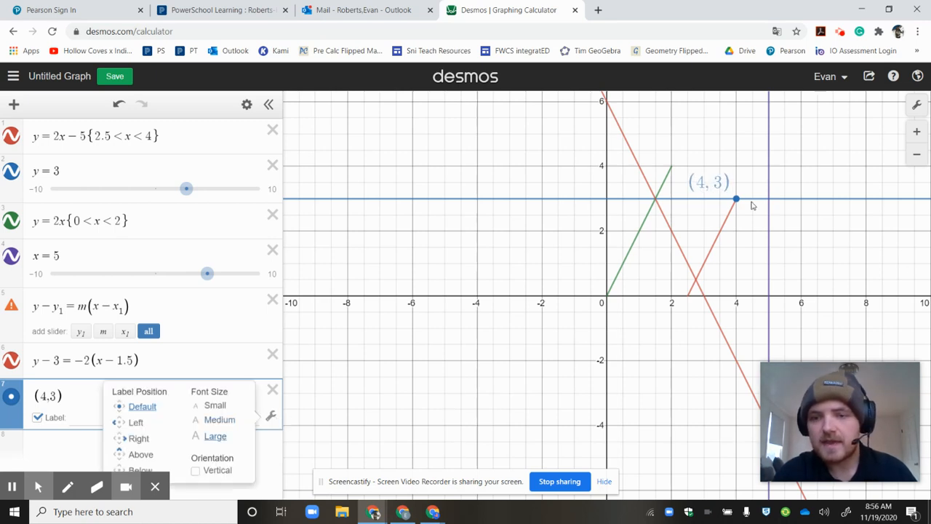
Search Windows for "snip" and open the Snipping Tool to capture the graph
left_click_drag(711, 187, 760, 189)
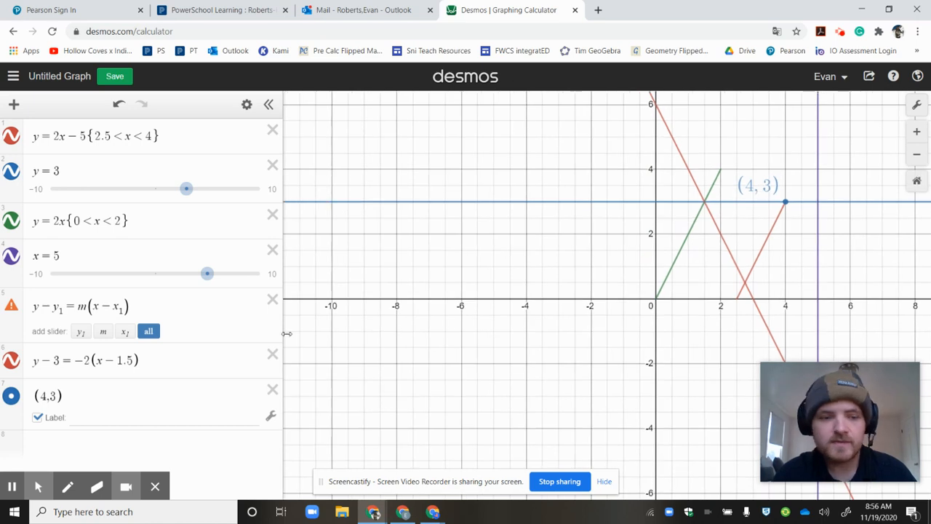
left_click(12, 485)
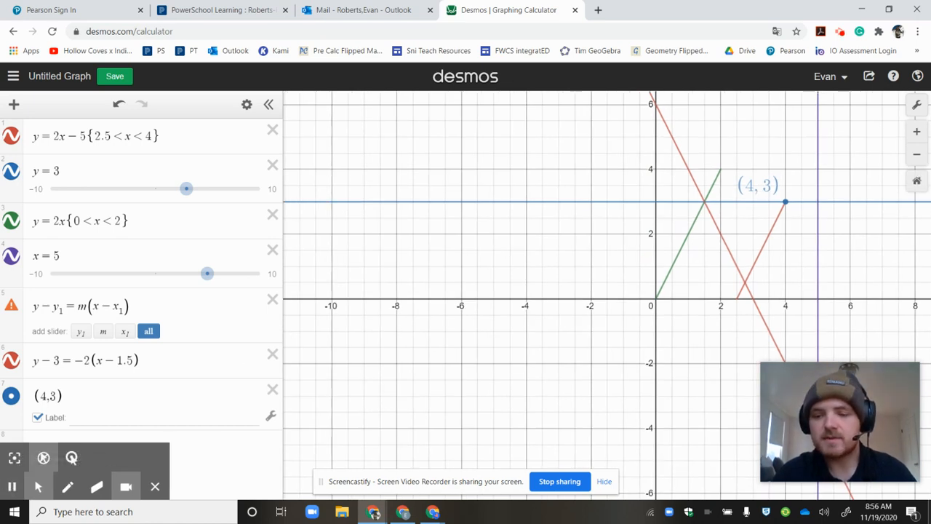
left_click(98, 513)
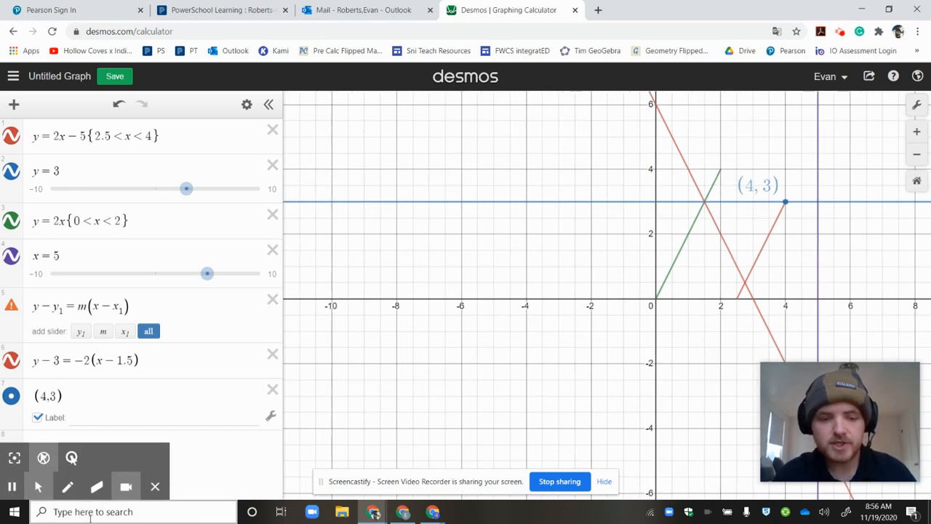
type("snip")
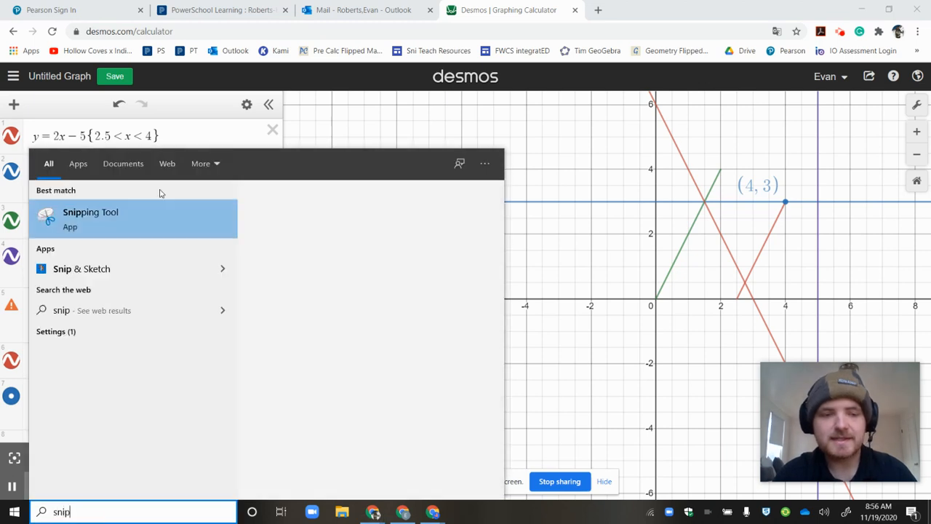
left_click(101, 218)
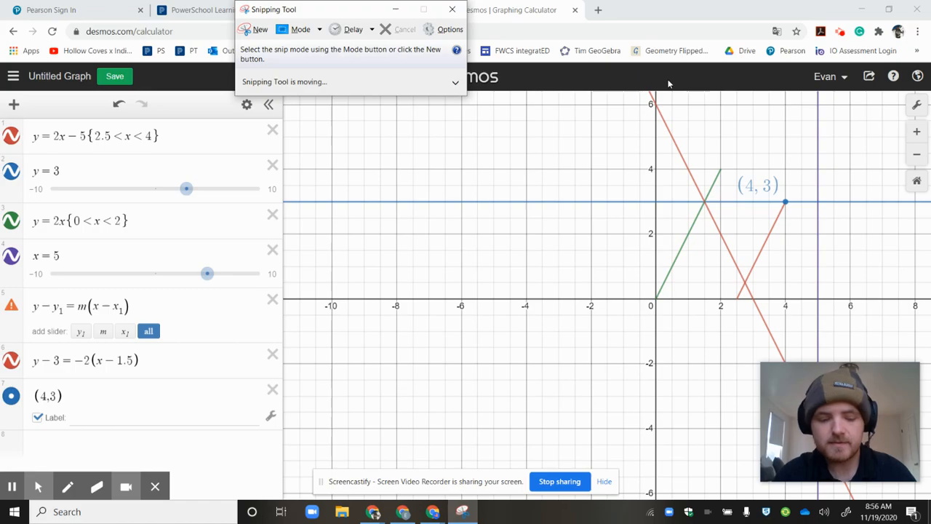
Capture a rectangular snip of the Desmos expression list and graph, and minimize the Snipping Tool
left_click_drag(914, 50, 914, 50)
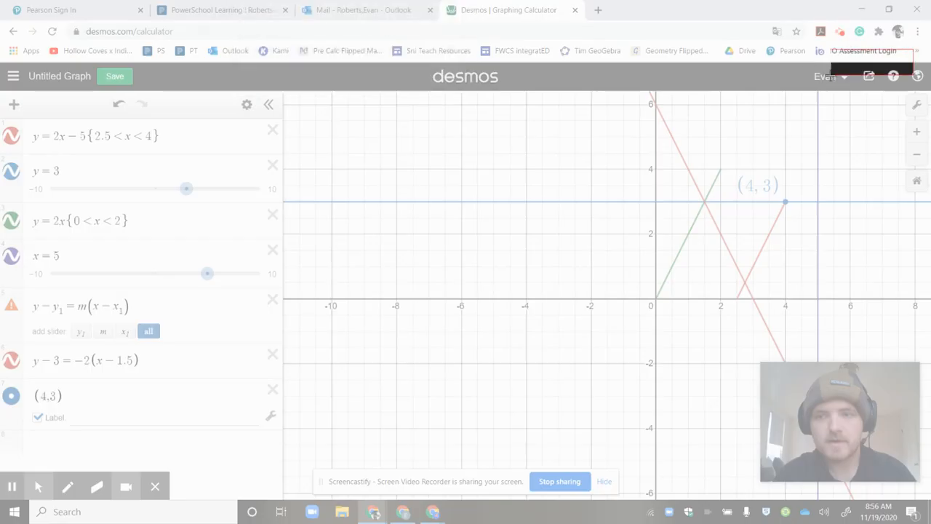
left_click_drag(831, 75, 1, 517)
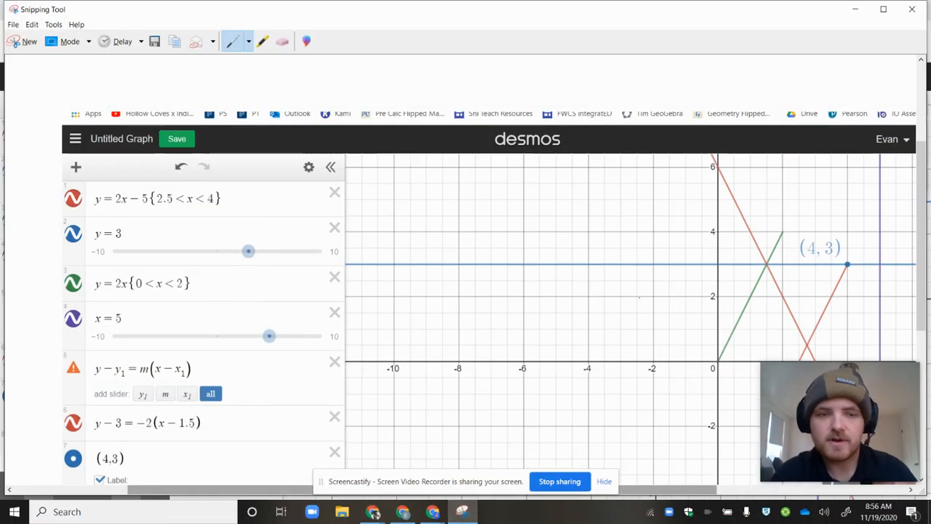
left_click(855, 10)
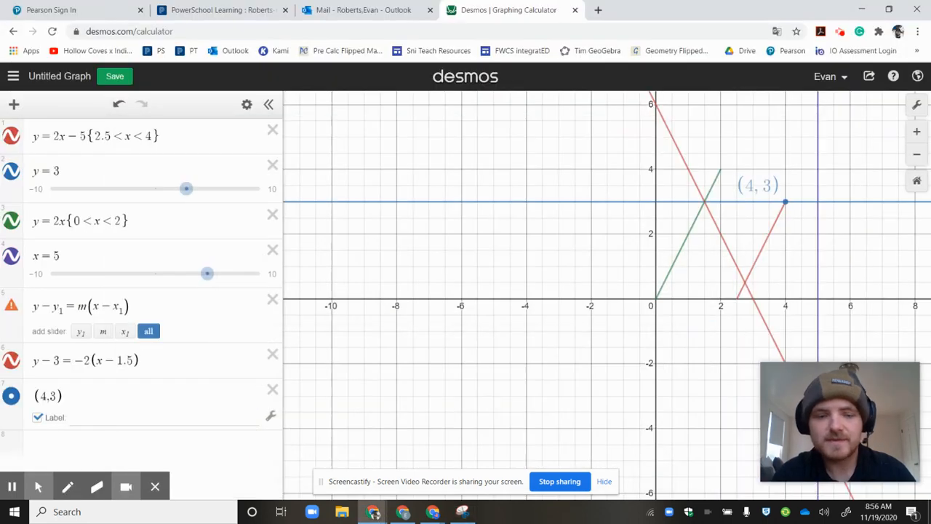